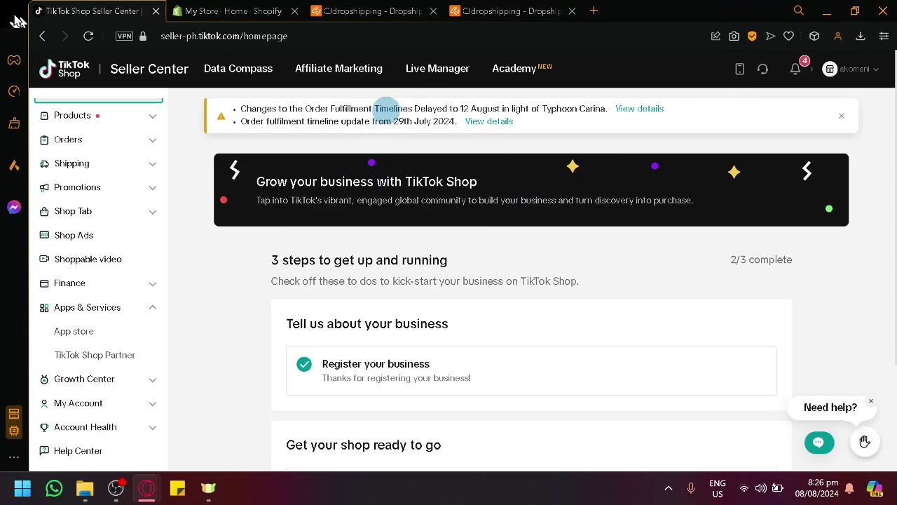
Switch to CJdropshipping and browse the Trending, New and Video Products sections of its home page
{"action": "left_click", "coordinate": [355, 7]}
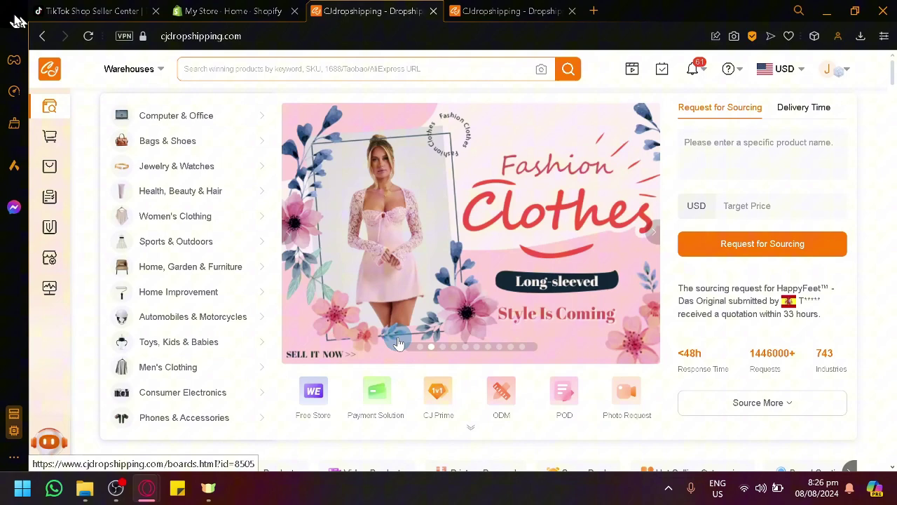
{"action": "scroll", "coordinate": [397, 341], "scroll_direction": "down", "scroll_amount": 5}
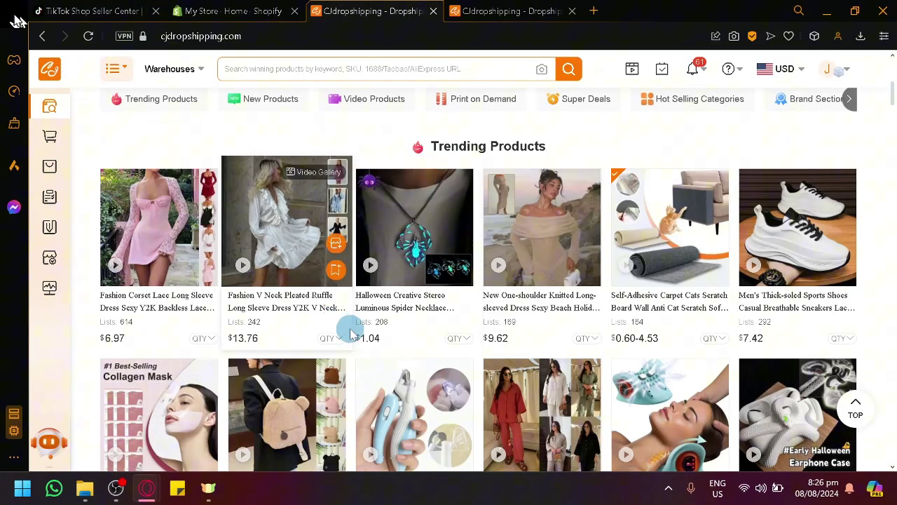
{"action": "scroll", "coordinate": [420, 337], "scroll_direction": "down", "scroll_amount": 3}
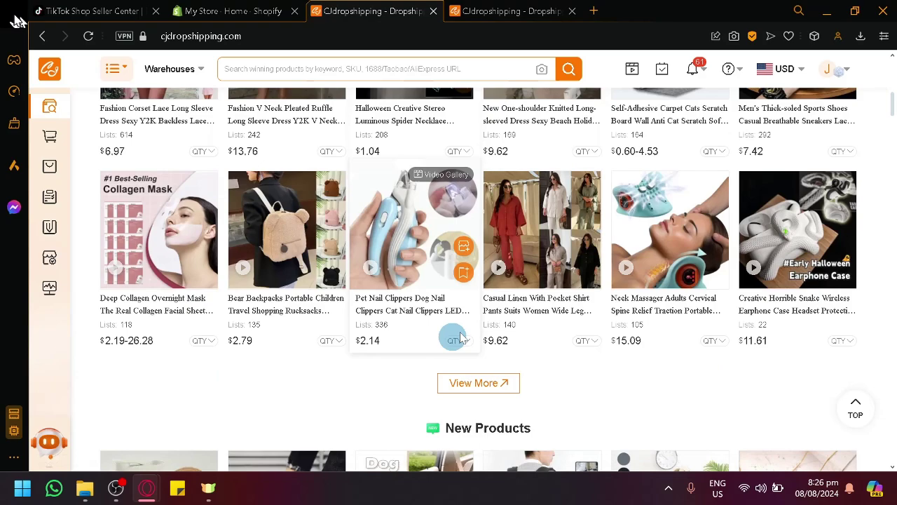
{"action": "scroll", "coordinate": [364, 266], "scroll_direction": "down", "scroll_amount": 10}
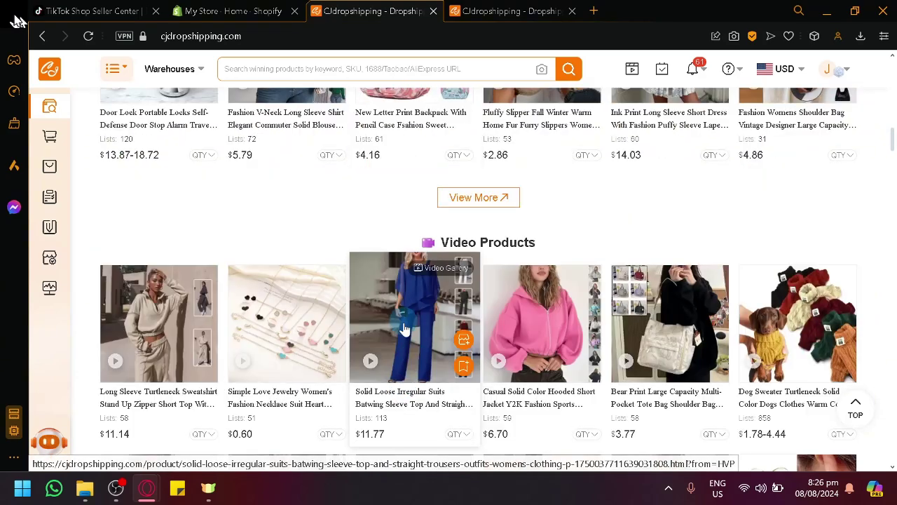
{"action": "scroll", "coordinate": [593, 242], "scroll_direction": "up", "scroll_amount": 3}
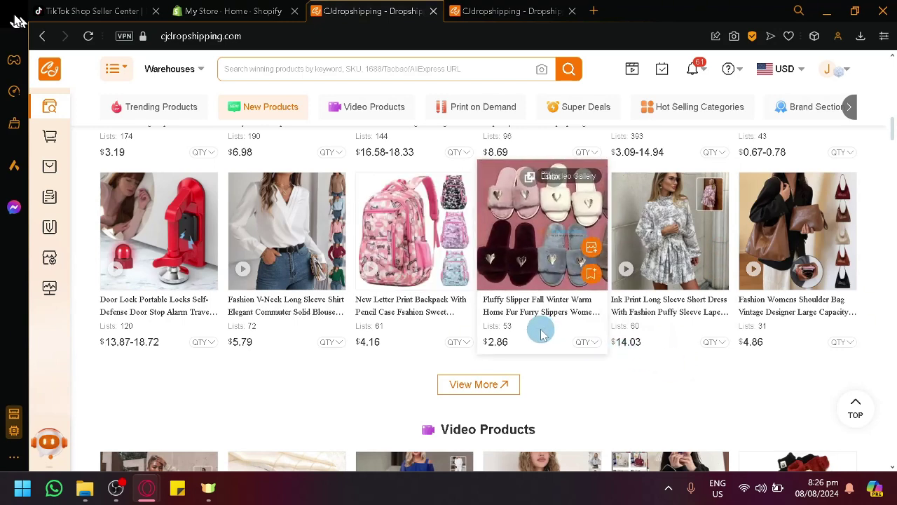
{"action": "left_click", "coordinate": [81, 11]}
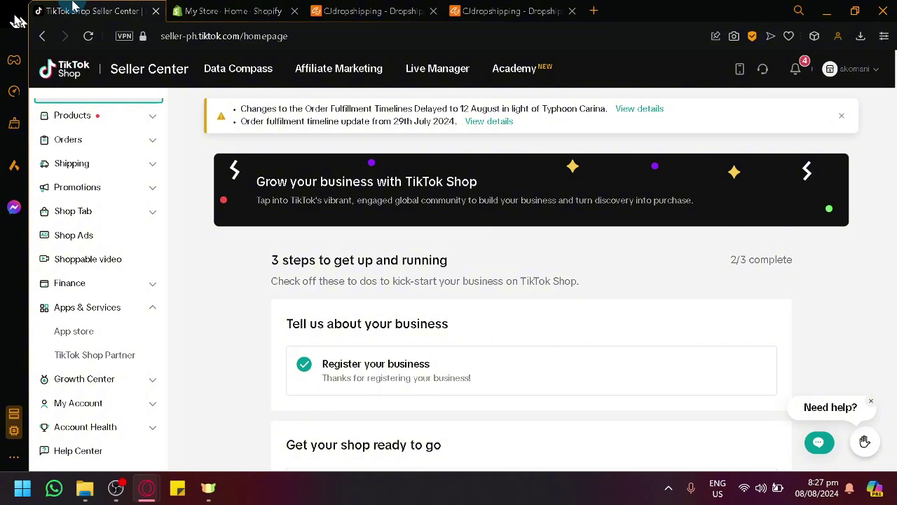
{"action": "left_click", "coordinate": [372, 11]}
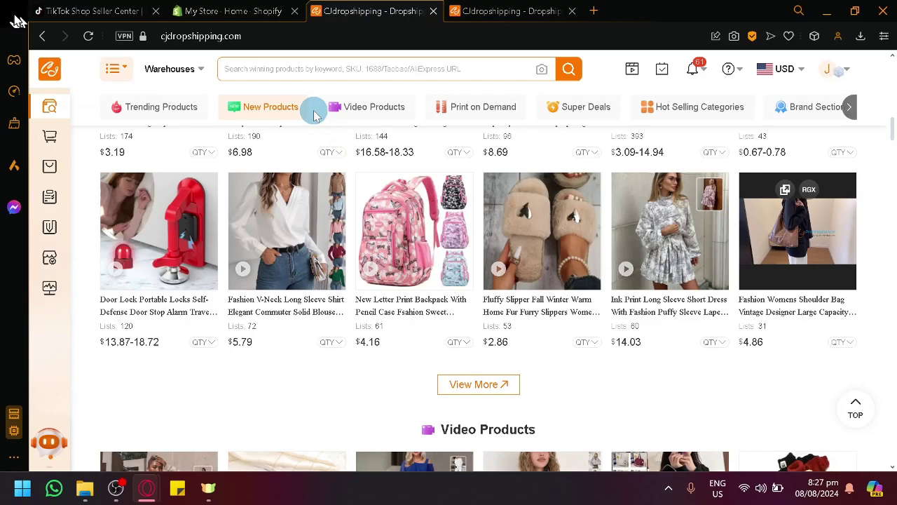
{"action": "mouse_move", "coordinate": [224, 140]}
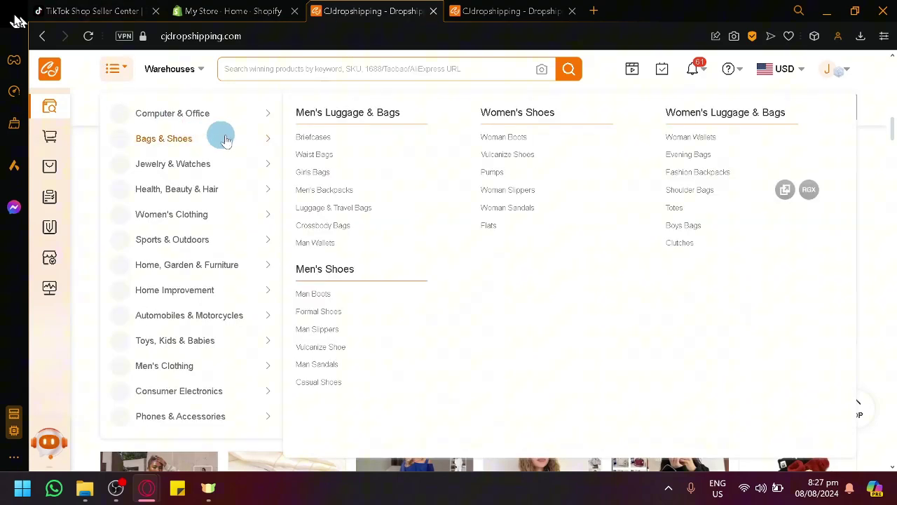
{"action": "scroll", "coordinate": [531, 399], "scroll_direction": "up", "scroll_amount": 1}
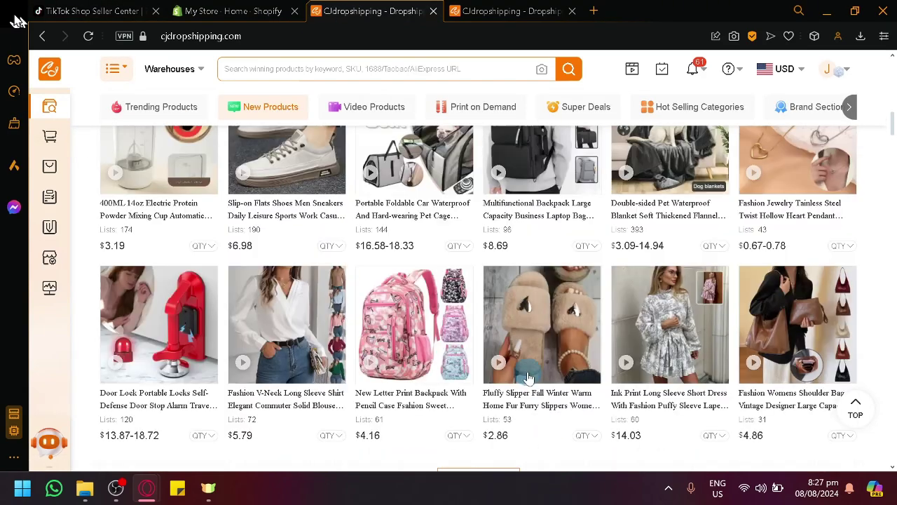
{"action": "scroll", "coordinate": [528, 378], "scroll_direction": "up", "scroll_amount": 8}
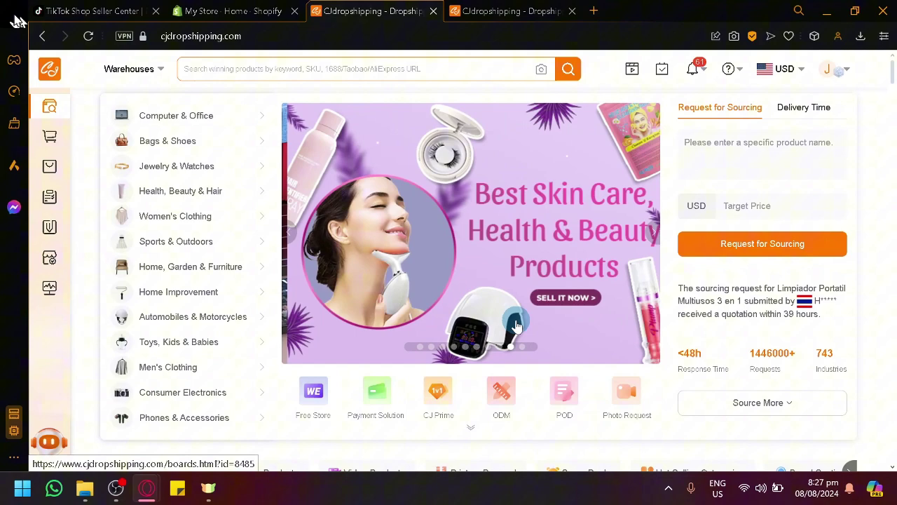
{"action": "scroll", "coordinate": [461, 318], "scroll_direction": "down", "scroll_amount": 5}
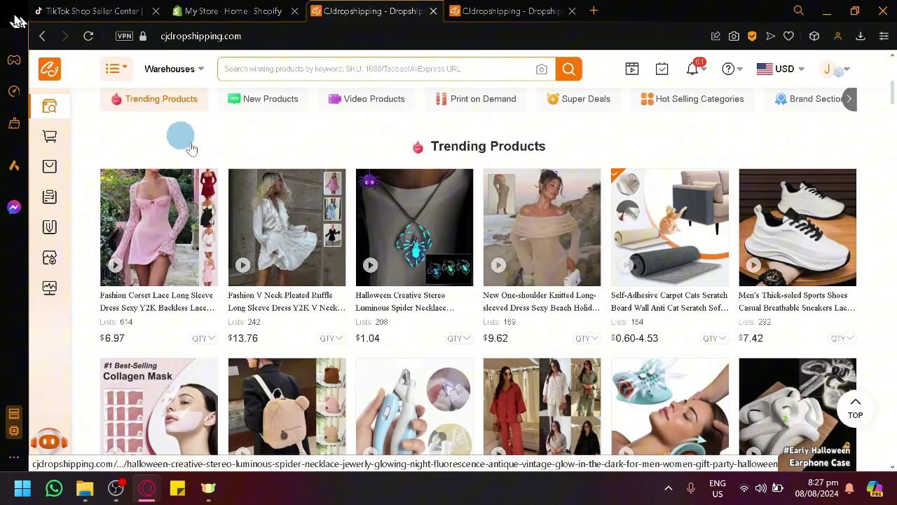
{"action": "mouse_move", "coordinate": [530, 313]}
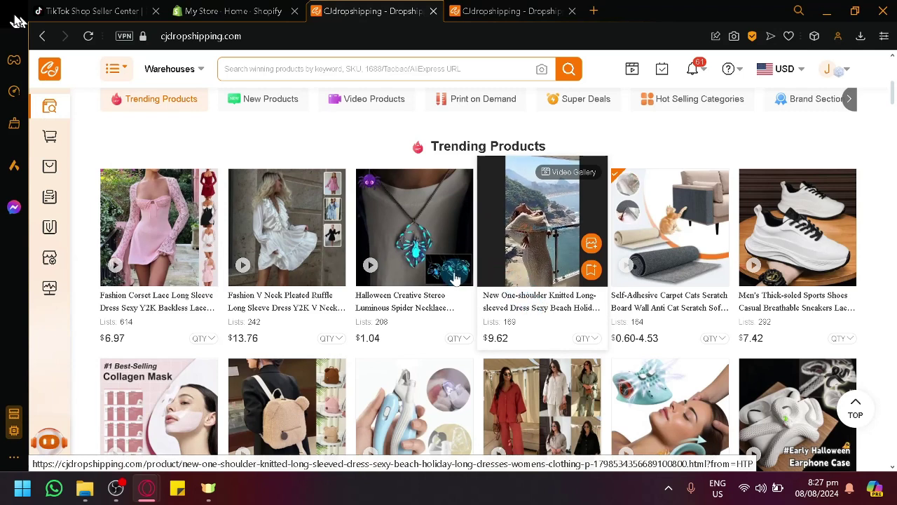
{"action": "mouse_move", "coordinate": [259, 239]}
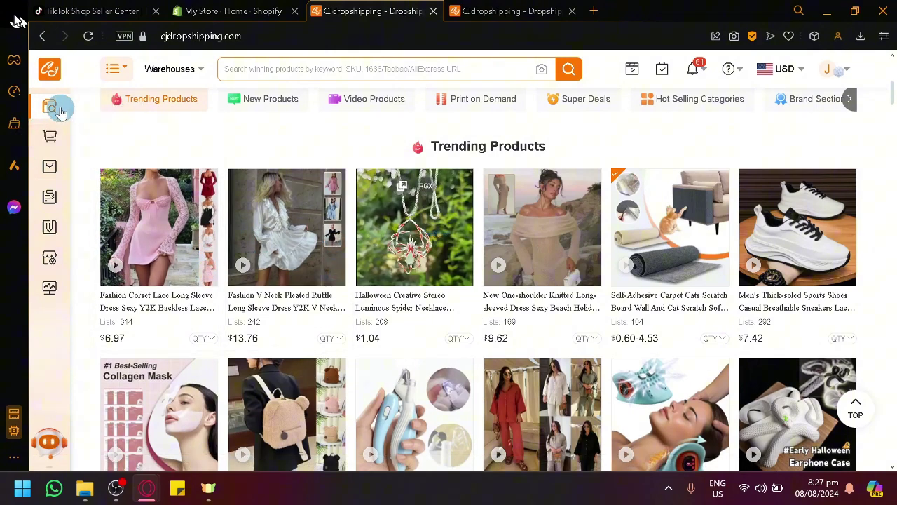
Examine CJdropshipping's navigation sections and the list of sales platforms offered for store authorization
{"action": "scroll", "coordinate": [61, 112], "scroll_direction": "up", "scroll_amount": 5}
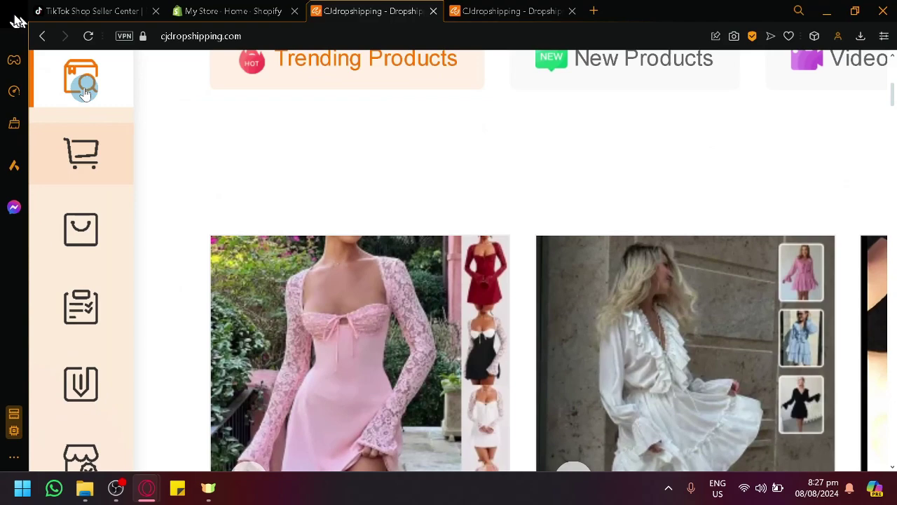
{"action": "scroll", "coordinate": [80, 94], "scroll_direction": "down", "scroll_amount": 3}
{"action": "scroll", "coordinate": [76, 202], "scroll_direction": "up", "scroll_amount": 3}
{"action": "mouse_move", "coordinate": [91, 207]}
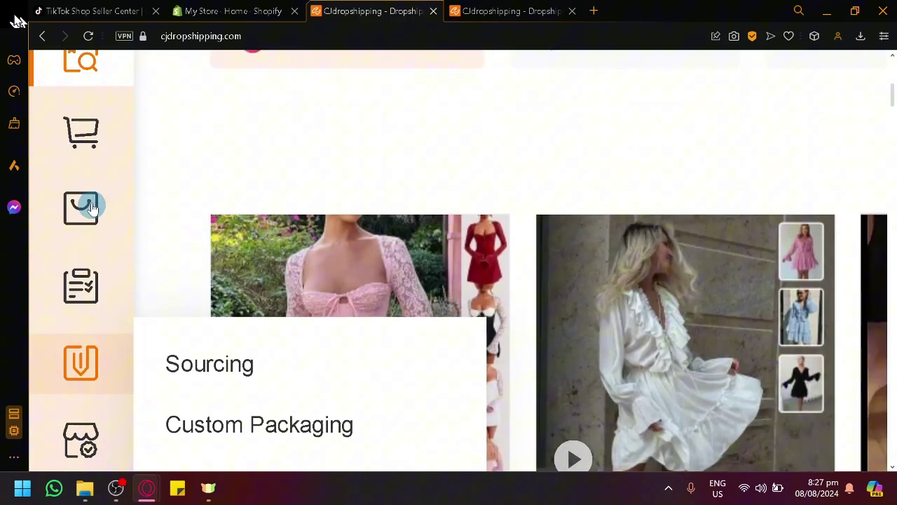
{"action": "scroll", "coordinate": [92, 186], "scroll_direction": "down", "scroll_amount": 4}
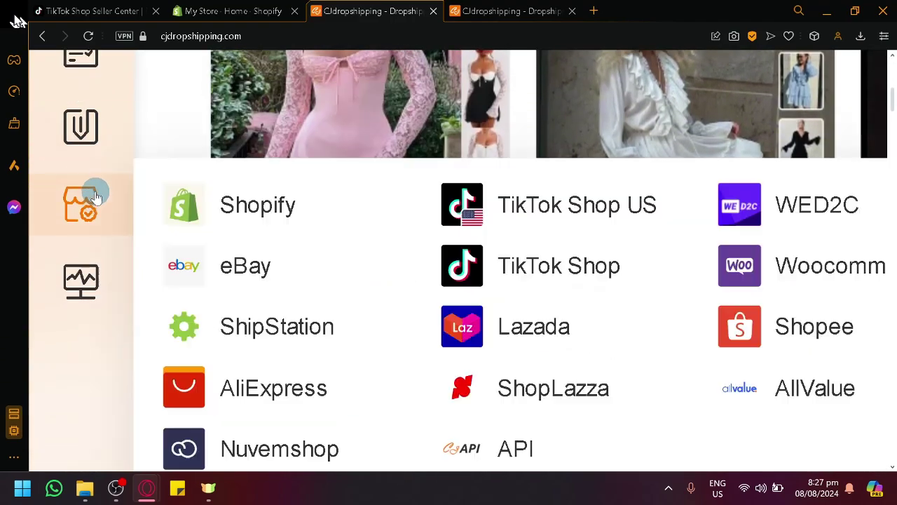
{"action": "scroll", "coordinate": [84, 208], "scroll_direction": "up", "scroll_amount": 2}
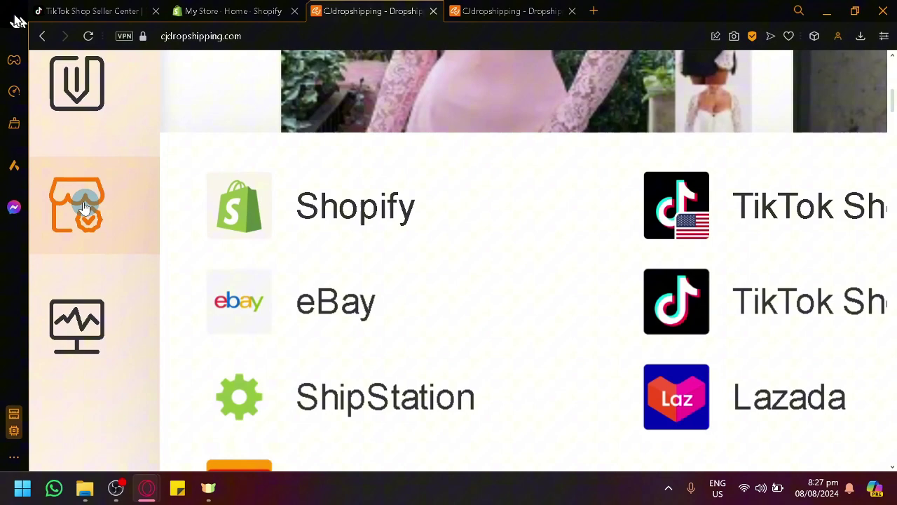
{"action": "scroll", "coordinate": [83, 207], "scroll_direction": "down", "scroll_amount": 3}
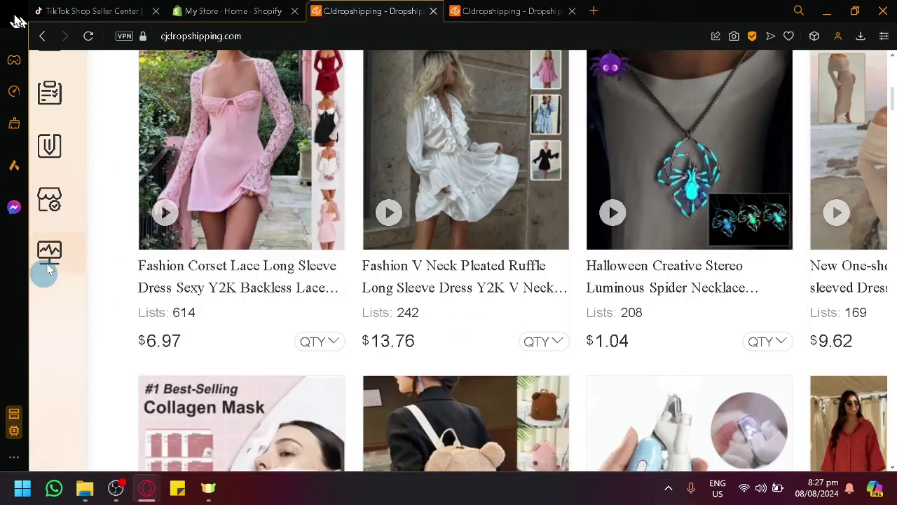
Open the TikTok Shop store authorization, start adding a store and read through the requirements note
{"action": "mouse_move", "coordinate": [49, 200]}
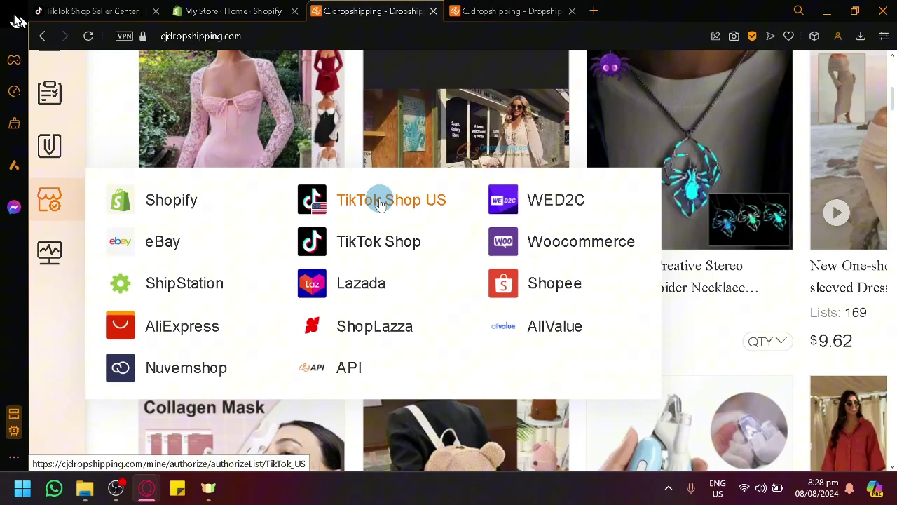
{"action": "left_click", "coordinate": [379, 241]}
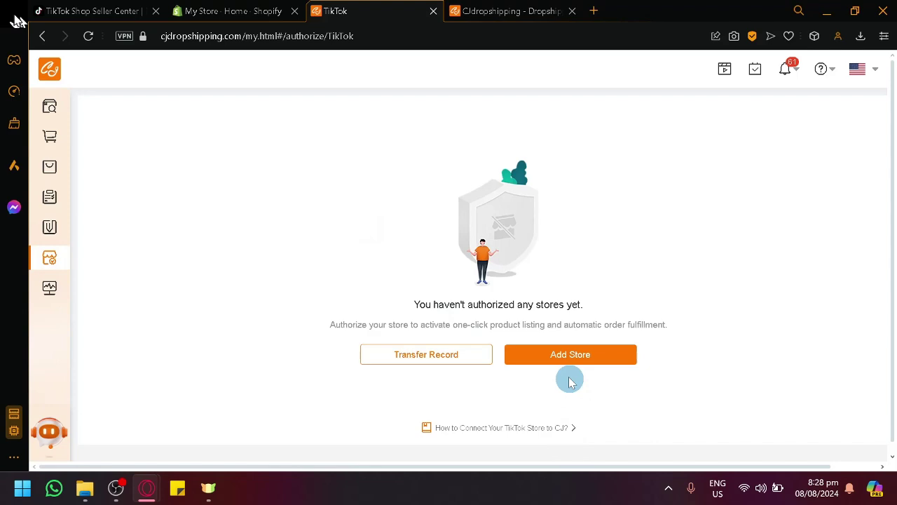
{"action": "left_click", "coordinate": [568, 357]}
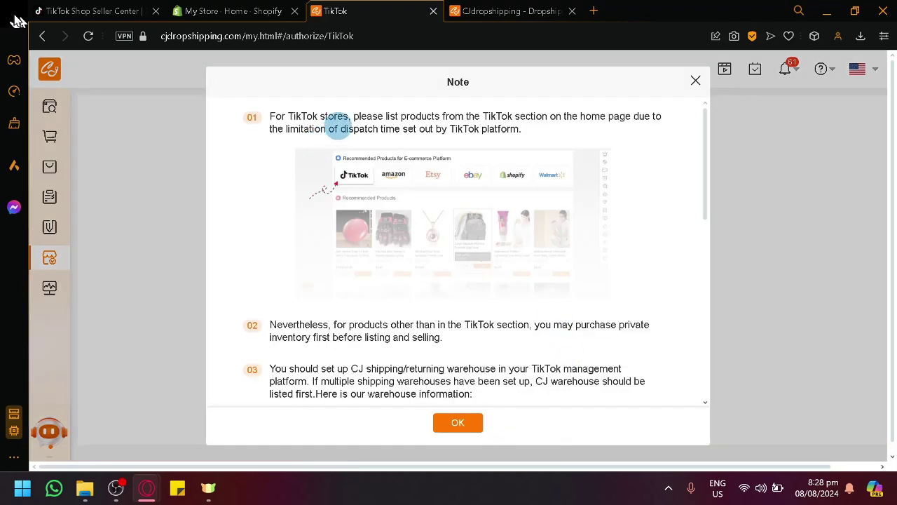
{"action": "scroll", "coordinate": [554, 172], "scroll_direction": "down", "scroll_amount": 5}
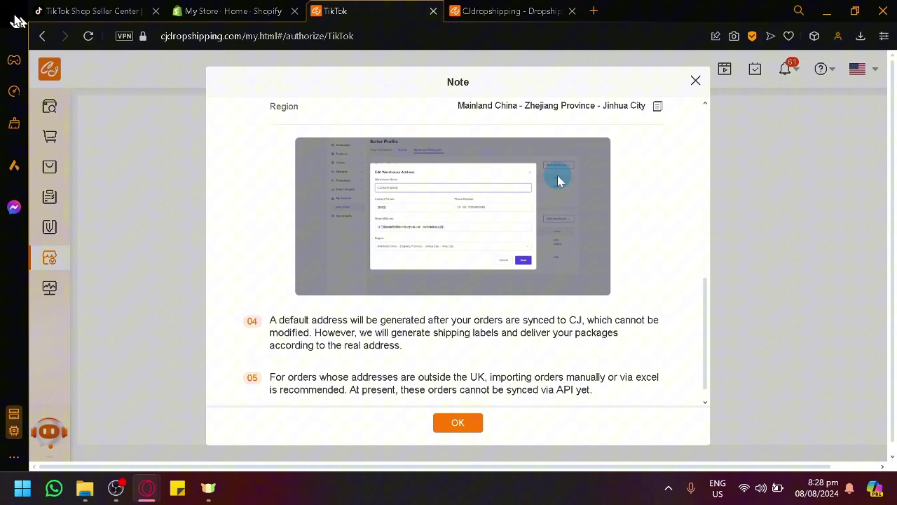
{"action": "scroll", "coordinate": [559, 179], "scroll_direction": "up", "scroll_amount": 4}
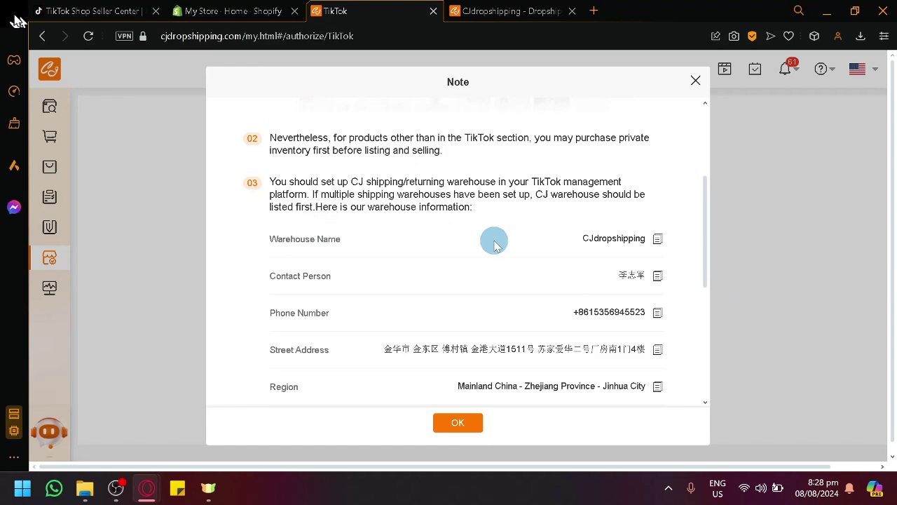
Switch to TikTok Shop Seller Center, open Account Settings and locate the Warehouse Settings option
{"action": "left_click", "coordinate": [77, 9]}
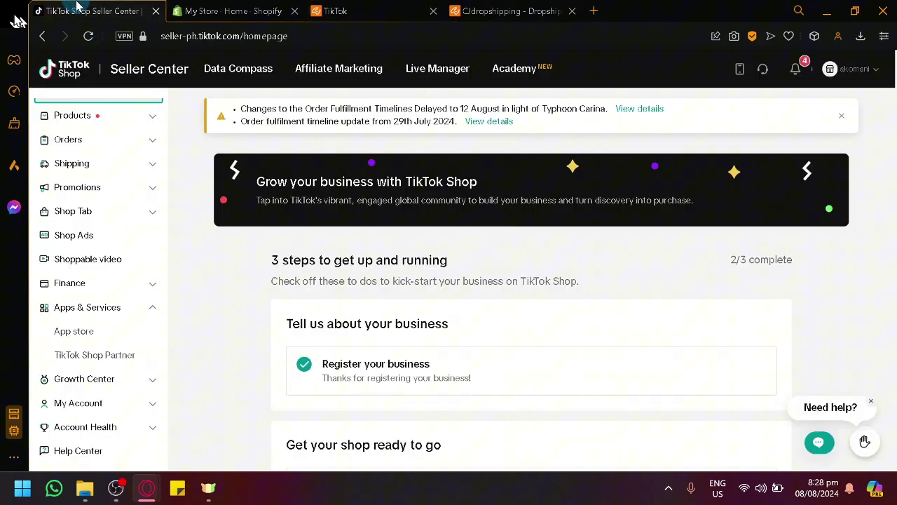
{"action": "scroll", "coordinate": [94, 168], "scroll_direction": "down", "scroll_amount": 2}
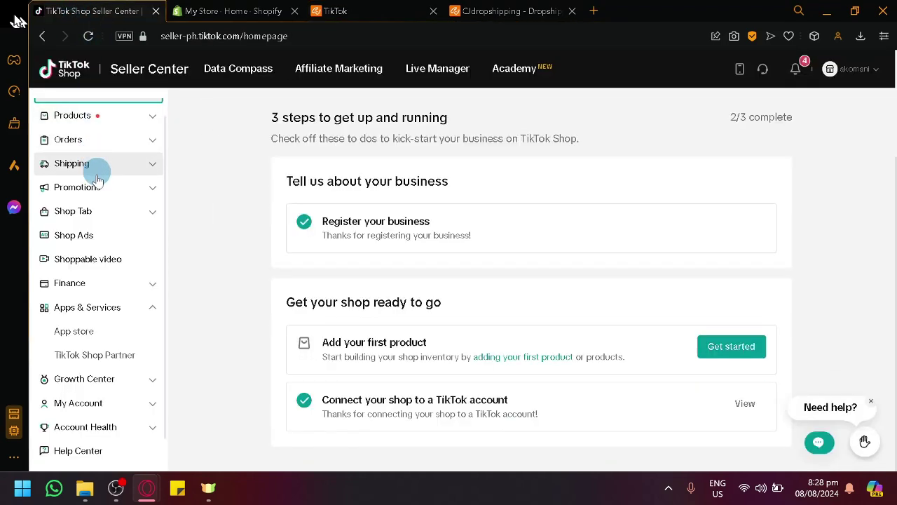
{"action": "left_click", "coordinate": [122, 401]}
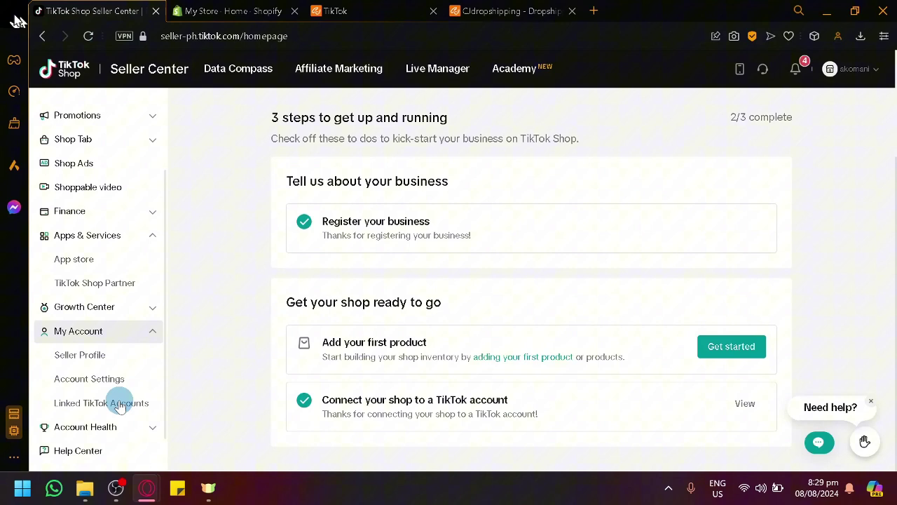
{"action": "left_click", "coordinate": [107, 380]}
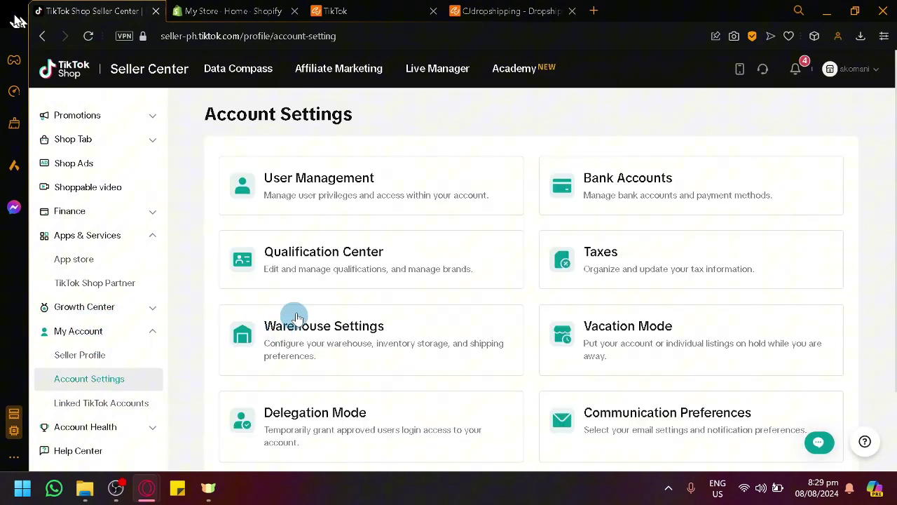
{"action": "scroll", "coordinate": [314, 357], "scroll_direction": "up", "scroll_amount": 5, "text": "ctrl"}
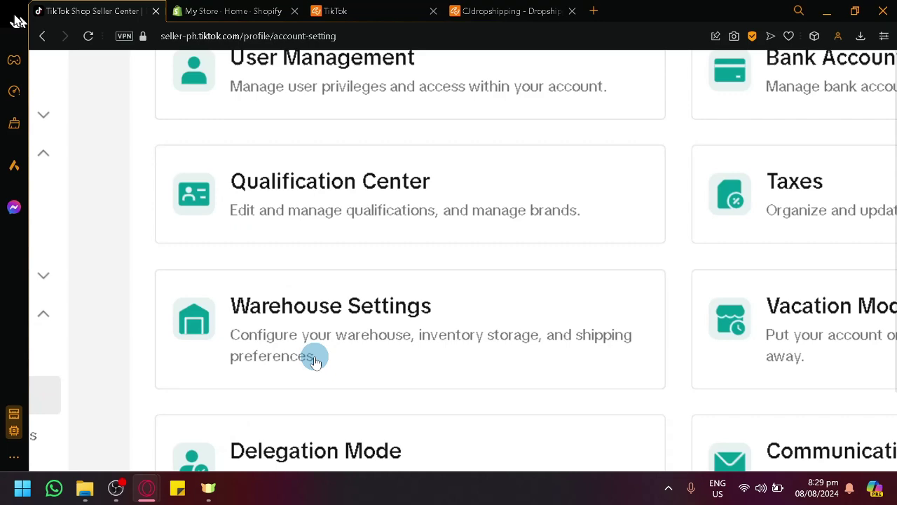
{"action": "scroll", "coordinate": [315, 357], "scroll_direction": "down", "scroll_amount": 1}
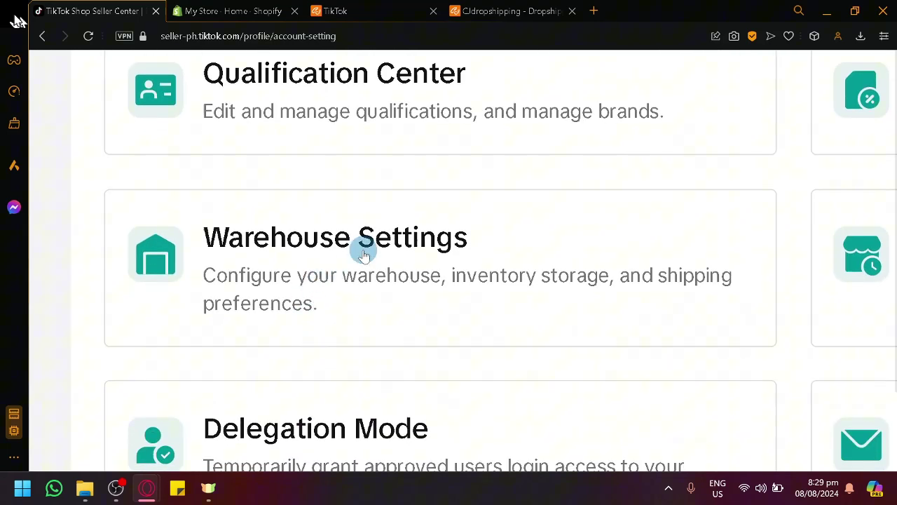
{"action": "scroll", "coordinate": [362, 246], "scroll_direction": "right", "scroll_amount": 2}
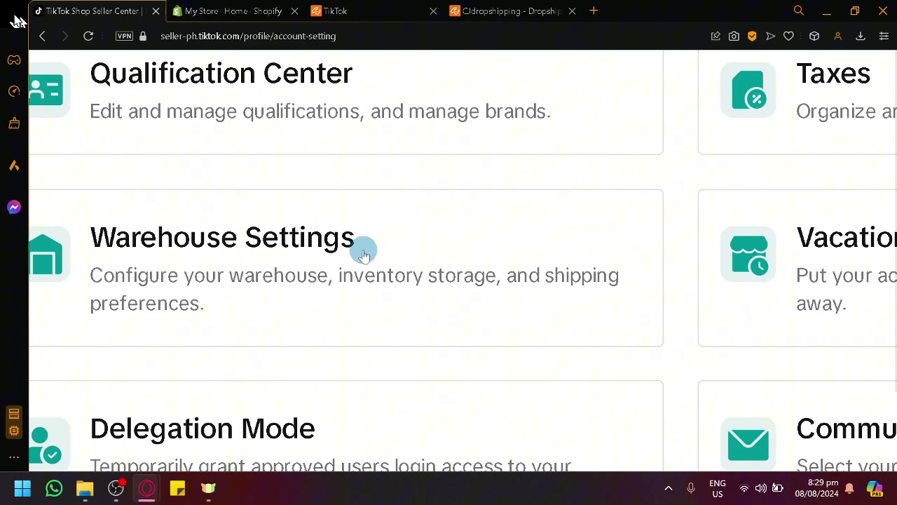
{"action": "key", "text": "ctrl+0"}
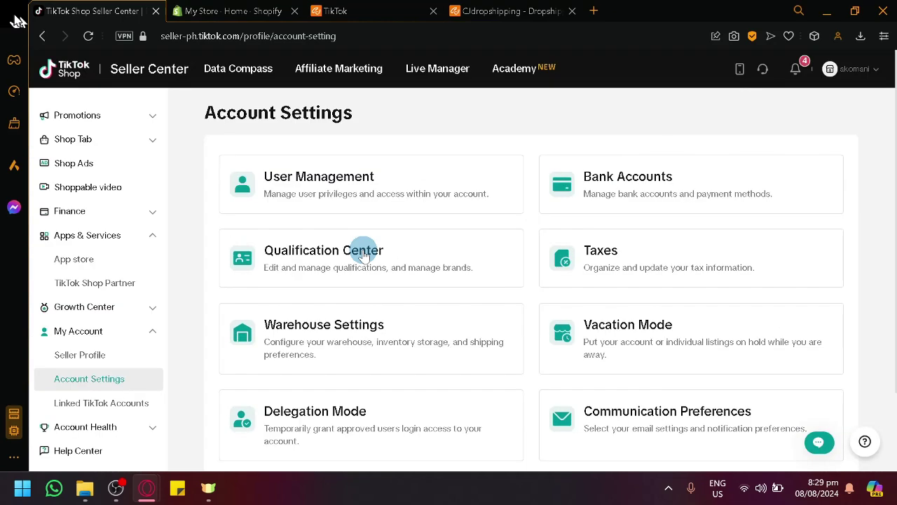
Review CJ's warehouse information in the CJdropshipping TikTok note and return to the Seller Center account settings
{"action": "left_click", "coordinate": [538, 8]}
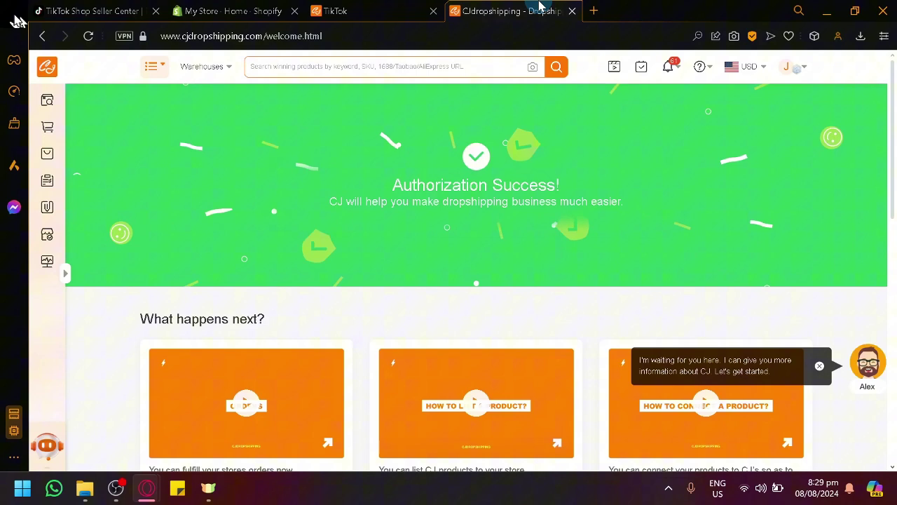
{"action": "left_click", "coordinate": [423, 8]}
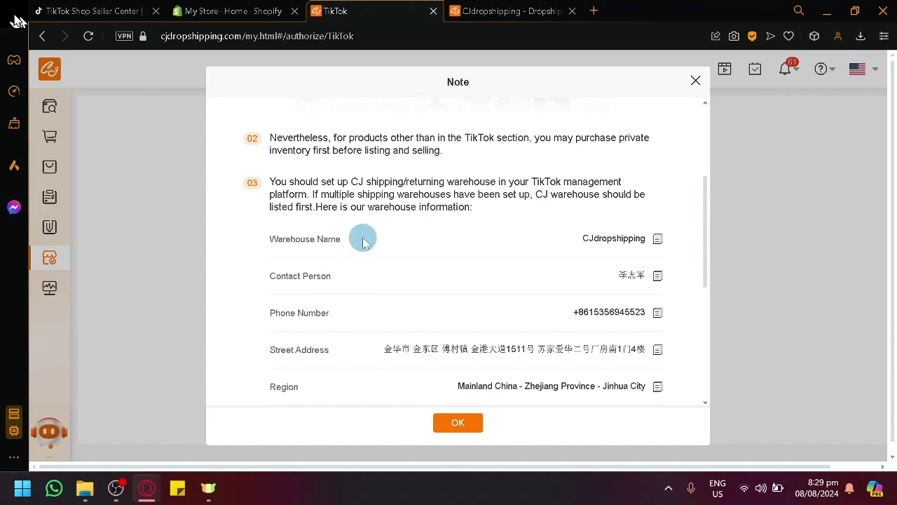
{"action": "scroll", "coordinate": [435, 225], "scroll_direction": "down", "scroll_amount": 1}
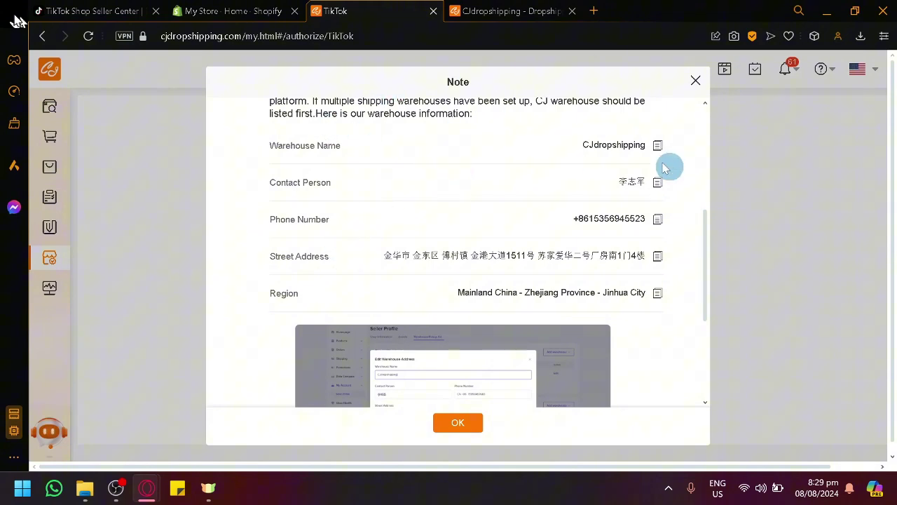
{"action": "left_click", "coordinate": [105, 11]}
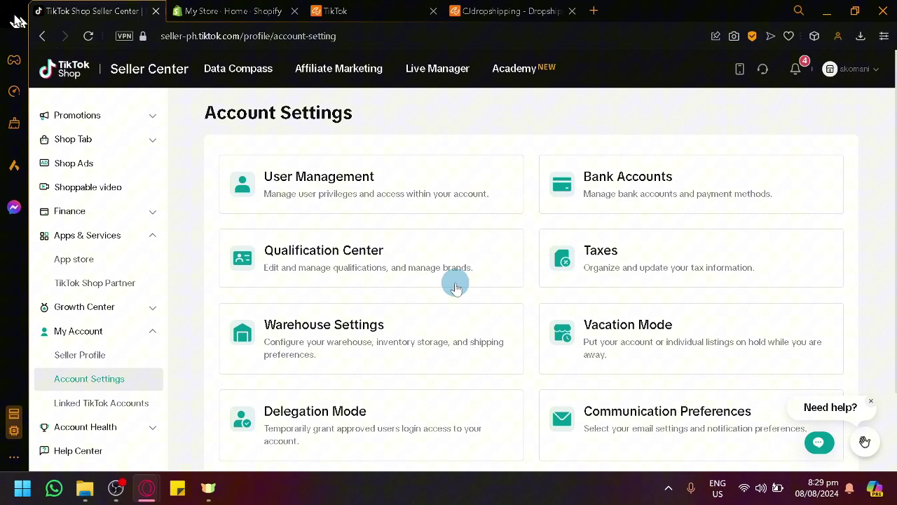
Return to the CJdropshipping TikTok note and examine the sample warehouse address form alongside CJ's warehouse details
{"action": "left_click", "coordinate": [498, 9]}
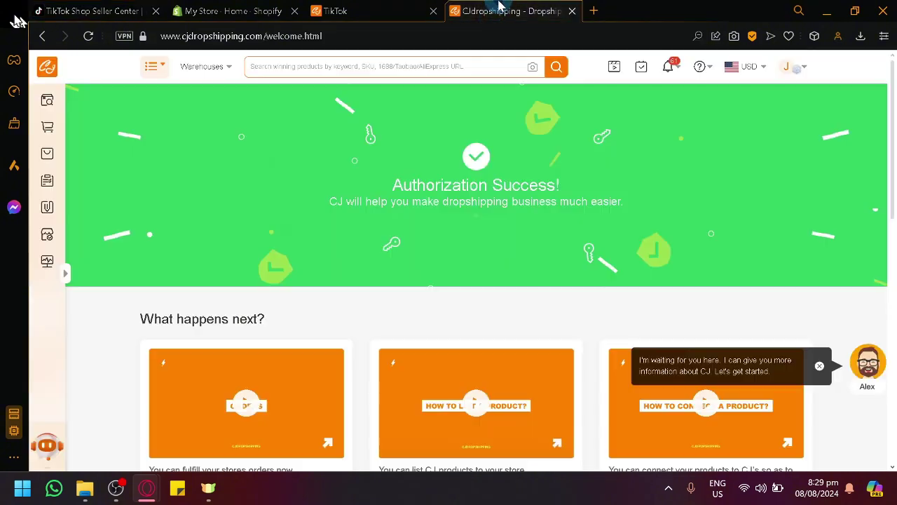
{"action": "left_click", "coordinate": [387, 10]}
{"action": "scroll", "coordinate": [531, 211], "scroll_direction": "down", "scroll_amount": 3}
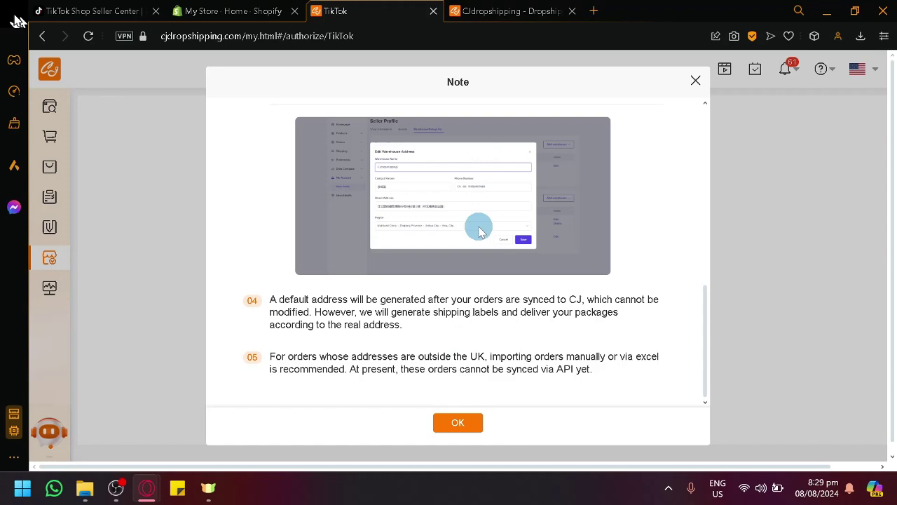
{"action": "left_click", "coordinate": [482, 144]}
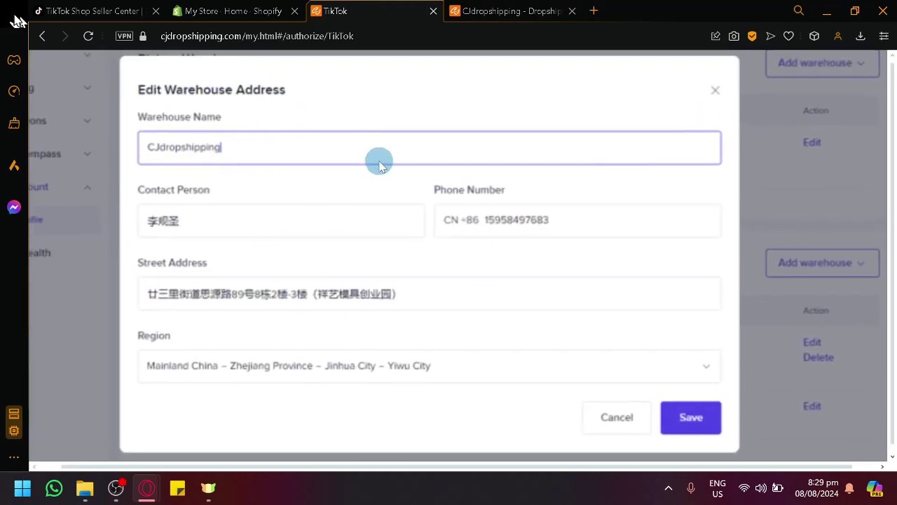
{"action": "scroll", "coordinate": [376, 160], "scroll_direction": "down", "scroll_amount": 2}
{"action": "left_click", "coordinate": [277, 197]}
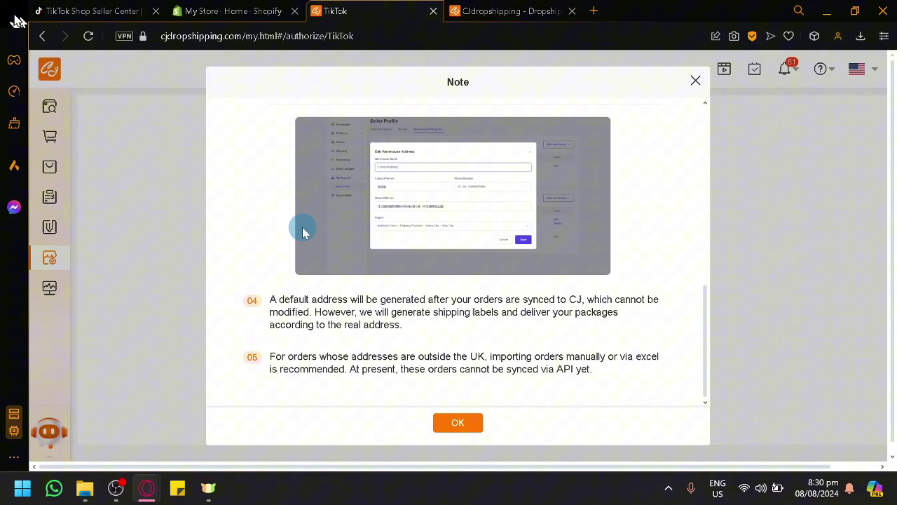
{"action": "scroll", "coordinate": [524, 300], "scroll_direction": "up", "scroll_amount": 4}
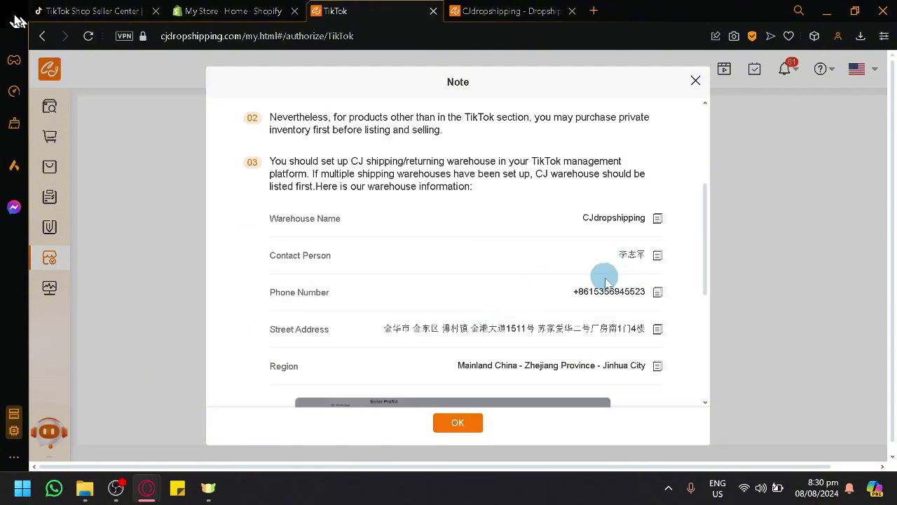
{"action": "scroll", "coordinate": [439, 357], "scroll_direction": "down", "scroll_amount": 4}
Accept the TikTok note and authorize with the shop's region under the Asia seller account type, dismissing any connection message
{"action": "left_click", "coordinate": [446, 424]}
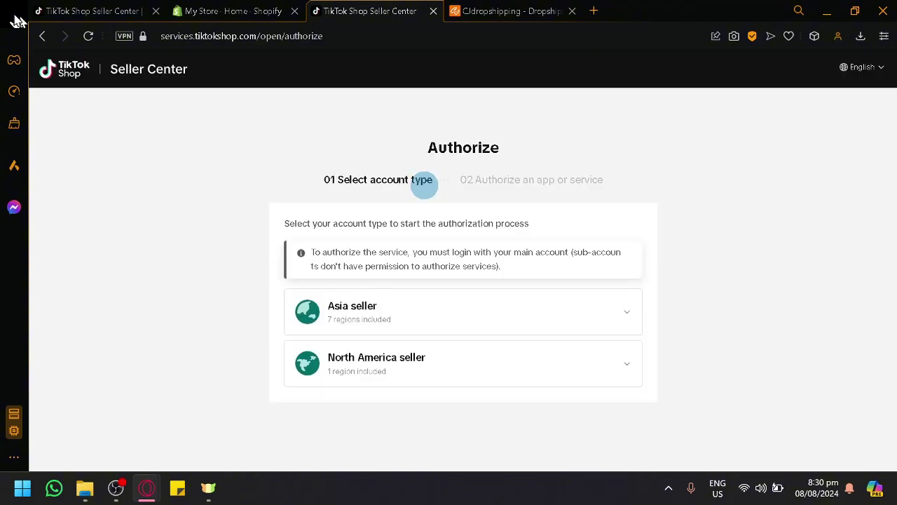
{"action": "left_click", "coordinate": [436, 315]}
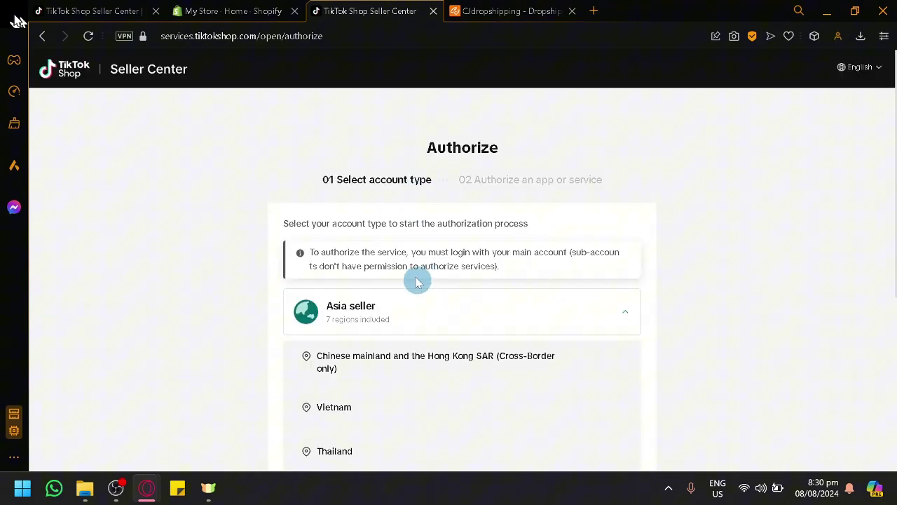
{"action": "scroll", "coordinate": [416, 281], "scroll_direction": "down", "scroll_amount": 4}
{"action": "left_click", "coordinate": [600, 333]}
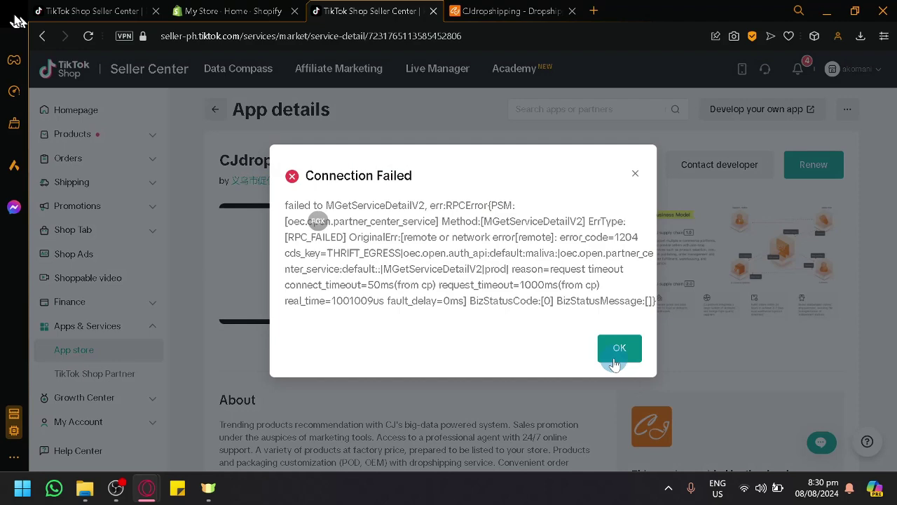
{"action": "left_click", "coordinate": [619, 349]}
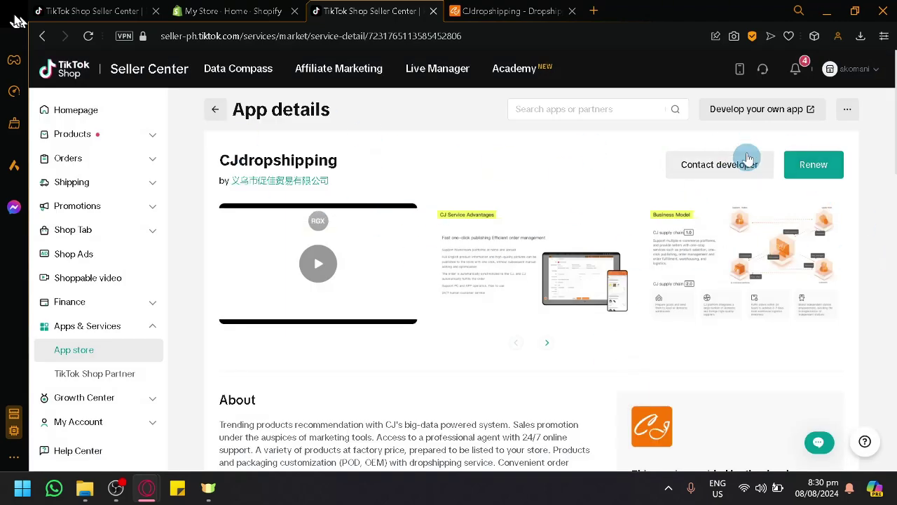
Look over the CJdropshipping app details, including the About and Key features sections, and return to the Seller Center homepage
{"action": "scroll", "coordinate": [330, 231], "scroll_direction": "down", "scroll_amount": 3}
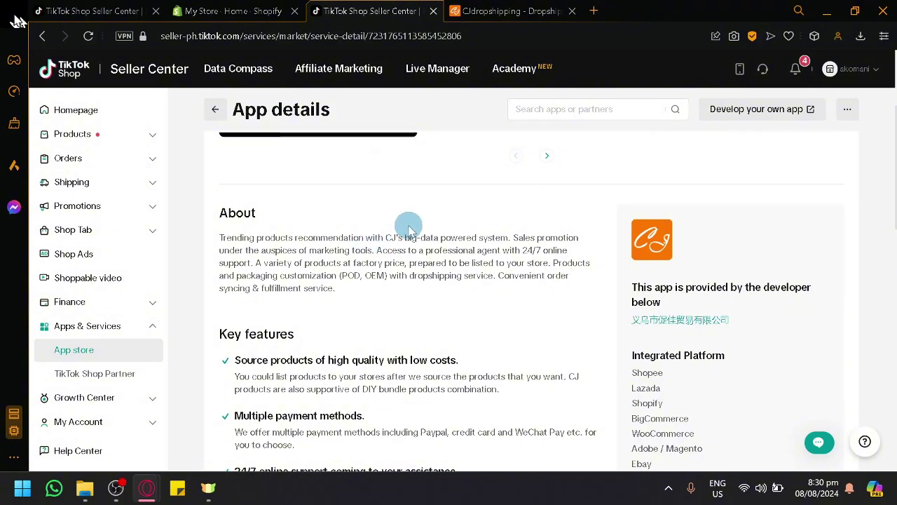
{"action": "scroll", "coordinate": [410, 228], "scroll_direction": "up", "scroll_amount": 3}
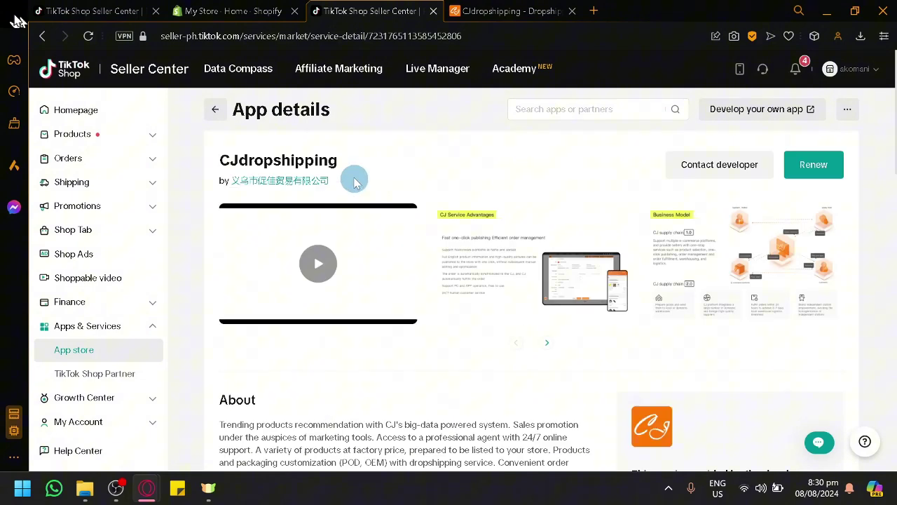
{"action": "left_click", "coordinate": [91, 12]}
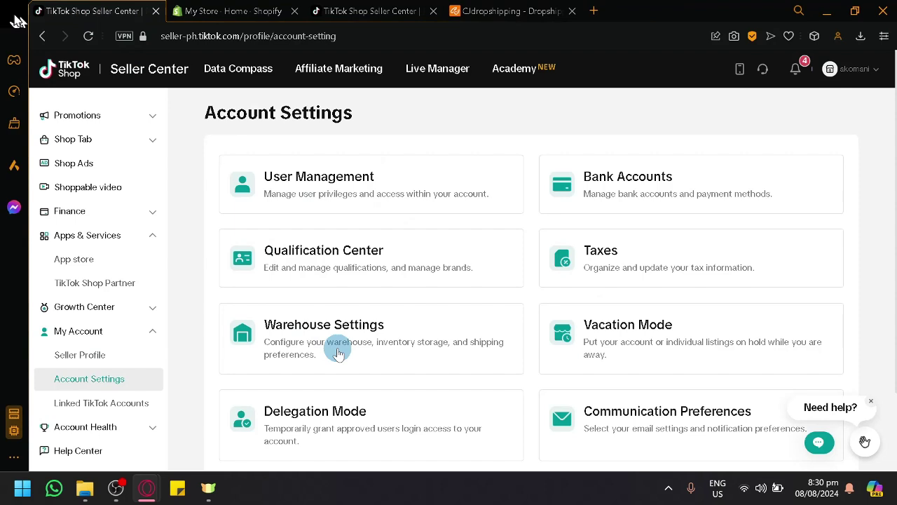
{"action": "left_click", "coordinate": [78, 74]}
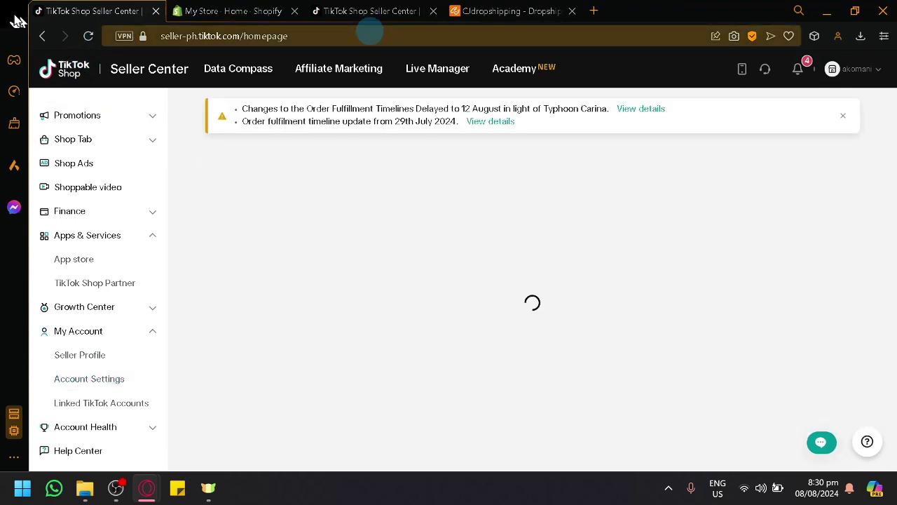
Switch to the CJdropshipping tab, open its product marketplace and dismiss the assistant's greeting
{"action": "left_click", "coordinate": [468, 8]}
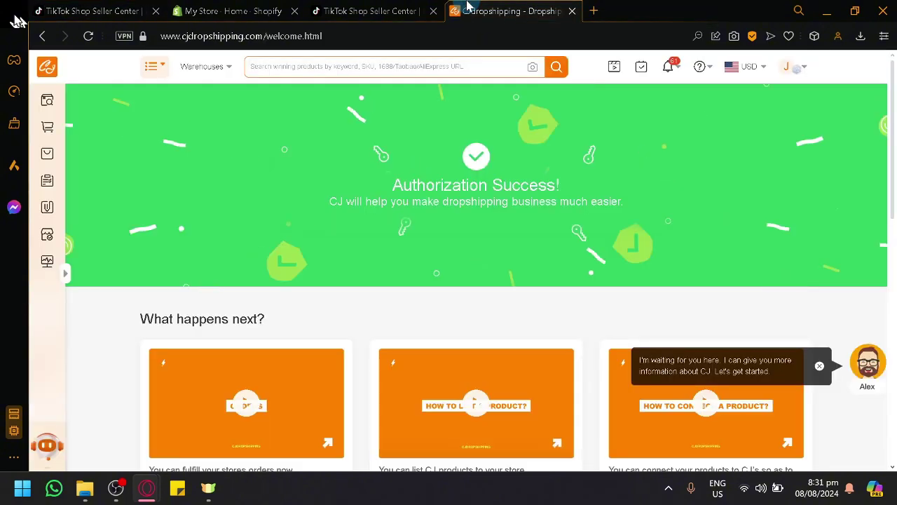
{"action": "left_click", "coordinate": [371, 9]}
{"action": "left_click", "coordinate": [491, 11]}
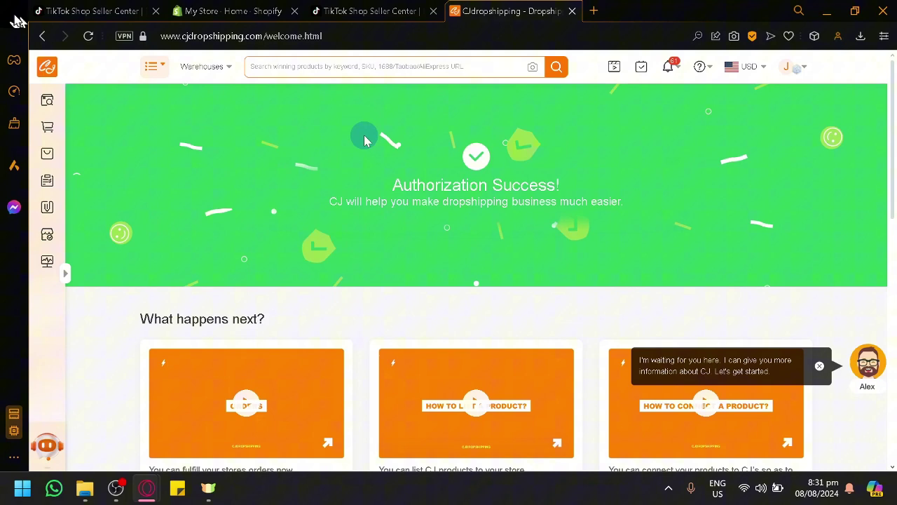
{"action": "left_click", "coordinate": [49, 107]}
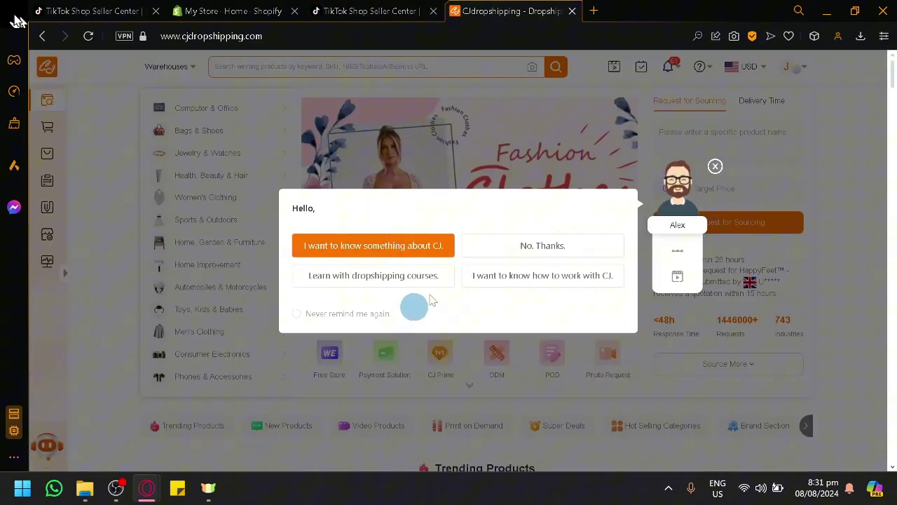
{"action": "left_click", "coordinate": [715, 168]}
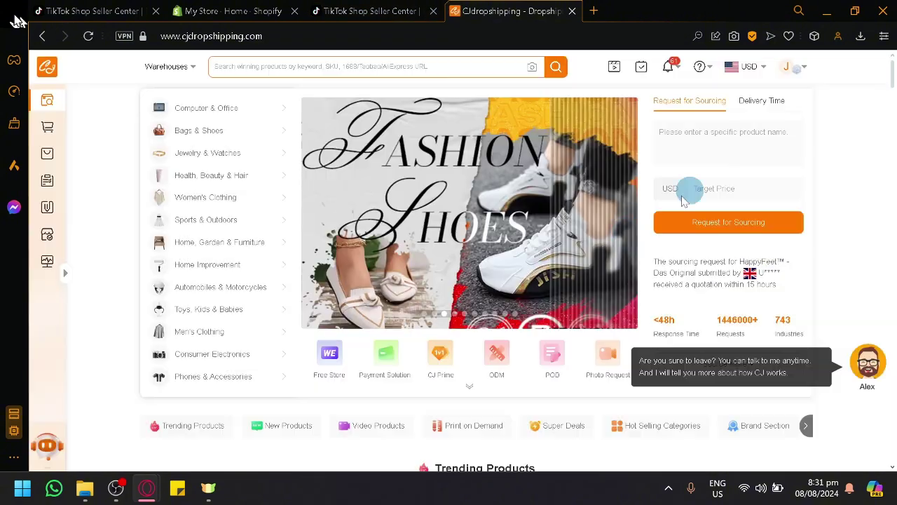
Open the Back To School promotion, browse its consumer electronics and open the 16 Colors LED Water Ripple Ambient Night Light
{"action": "left_click", "coordinate": [424, 319]}
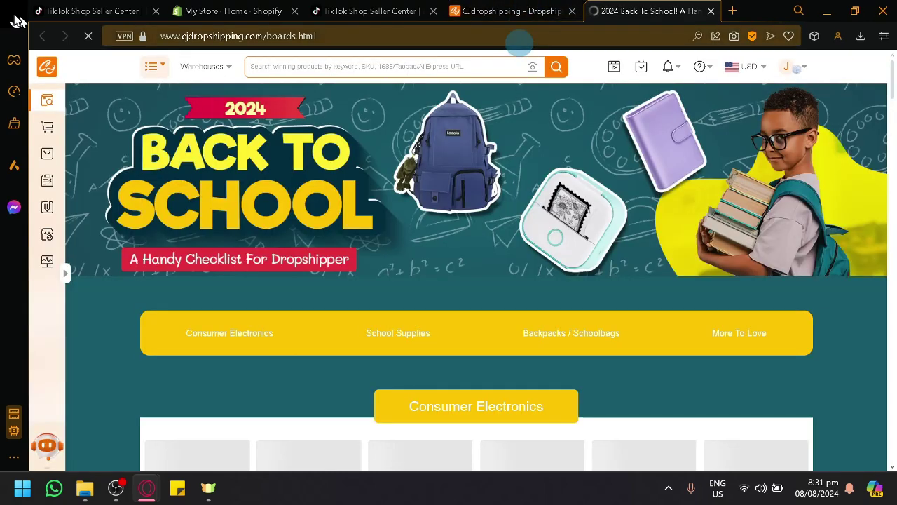
{"action": "scroll", "coordinate": [483, 262], "scroll_direction": "down", "scroll_amount": 4}
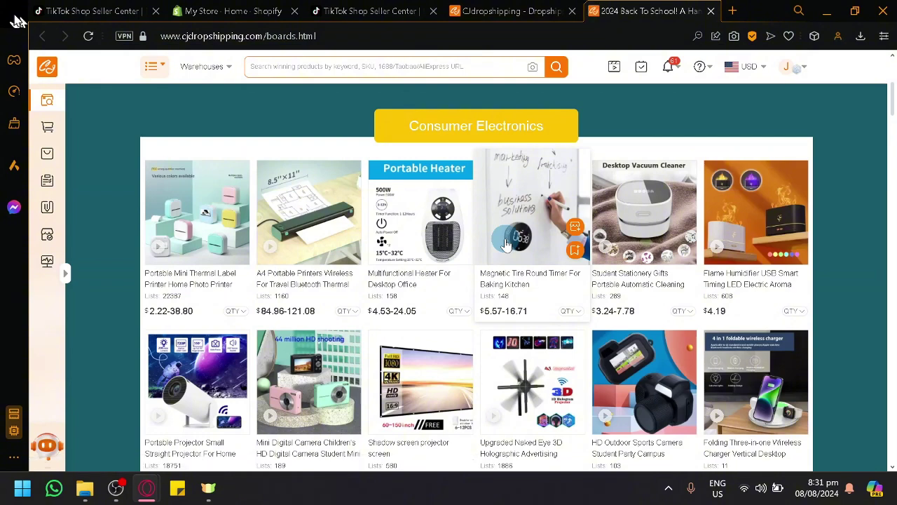
{"action": "scroll", "coordinate": [524, 256], "scroll_direction": "down", "scroll_amount": 4}
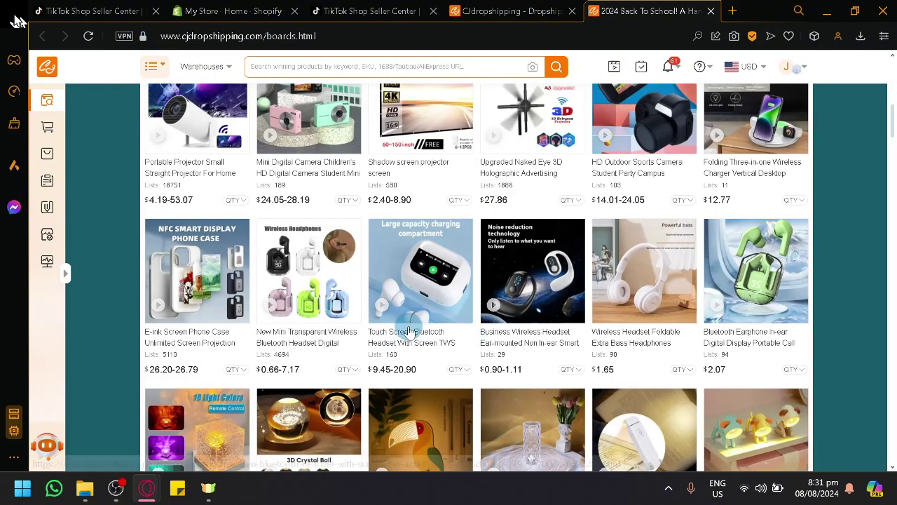
{"action": "scroll", "coordinate": [621, 279], "scroll_direction": "down", "scroll_amount": 3}
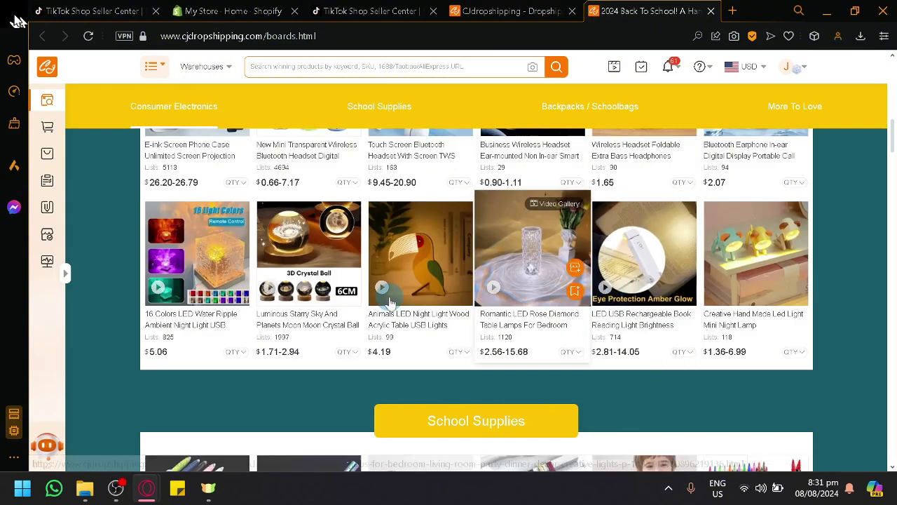
{"action": "mouse_move", "coordinate": [219, 291]}
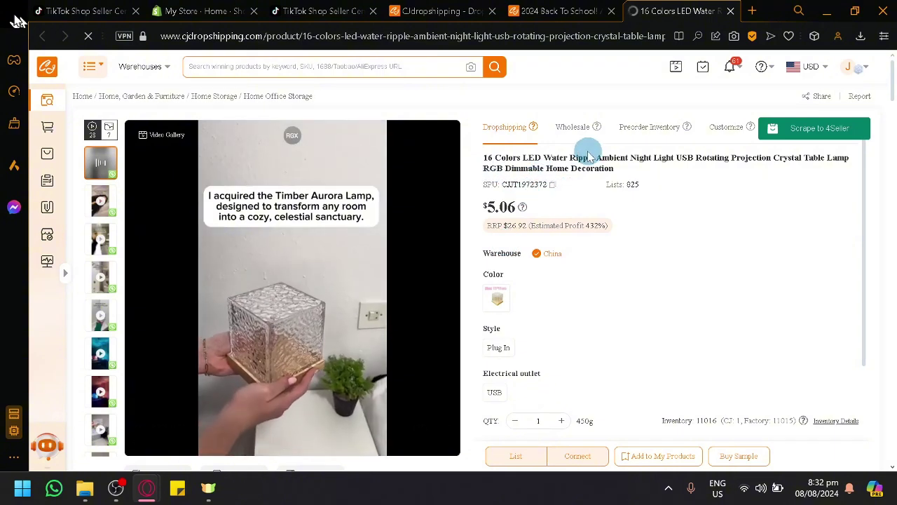
Review the water ripple lamp's shipping and purchase options and start listing it to a store
{"action": "scroll", "coordinate": [557, 252], "scroll_direction": "down", "scroll_amount": 2}
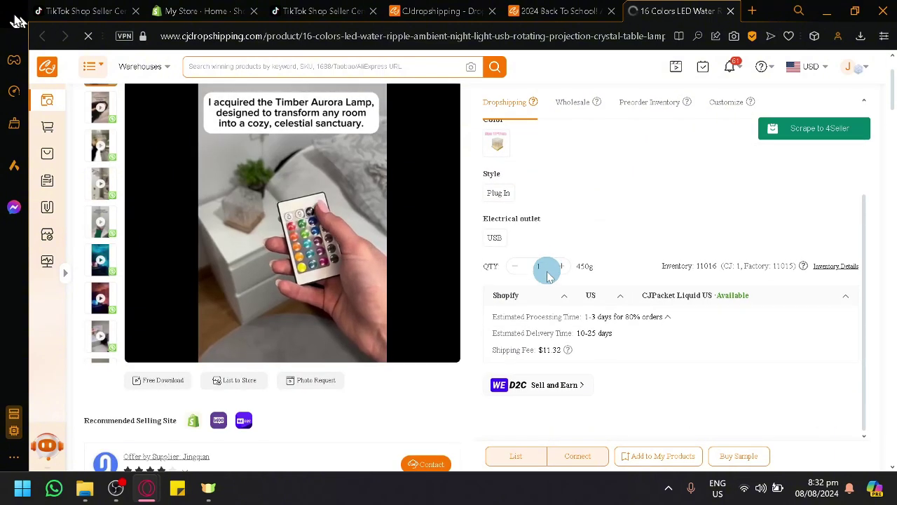
{"action": "scroll", "coordinate": [545, 273], "scroll_direction": "down", "scroll_amount": 3}
{"action": "scroll", "coordinate": [507, 471], "scroll_direction": "up", "scroll_amount": 5}
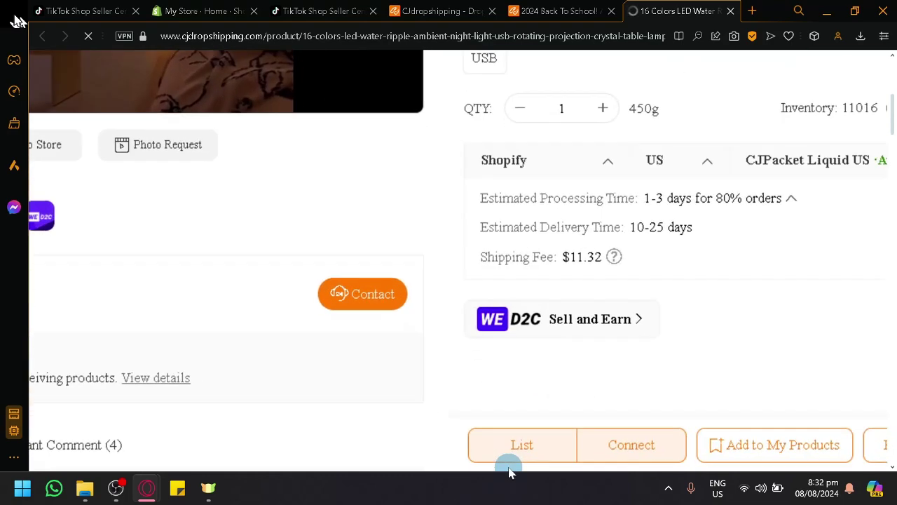
{"action": "scroll", "coordinate": [431, 423], "scroll_direction": "up", "scroll_amount": 3}
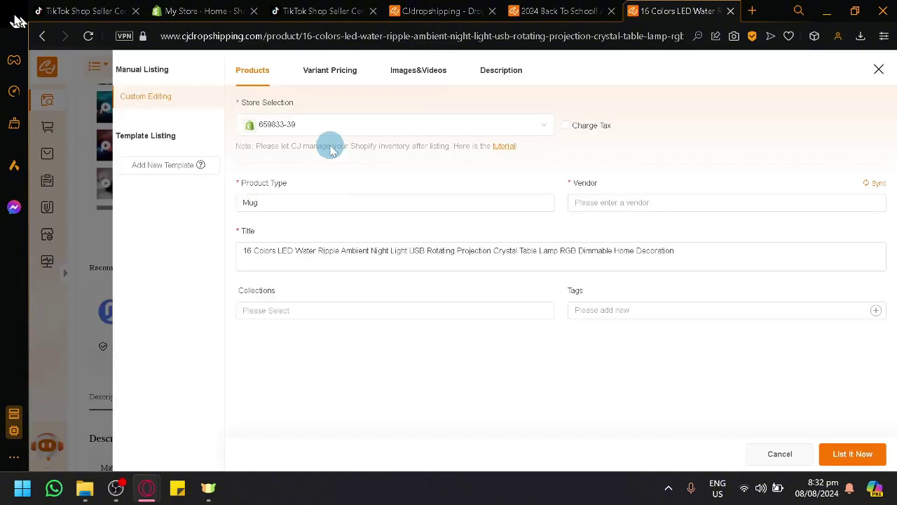
Examine the connected stores available for the lamp listing, keeping the current store selection
{"action": "left_click", "coordinate": [343, 135]}
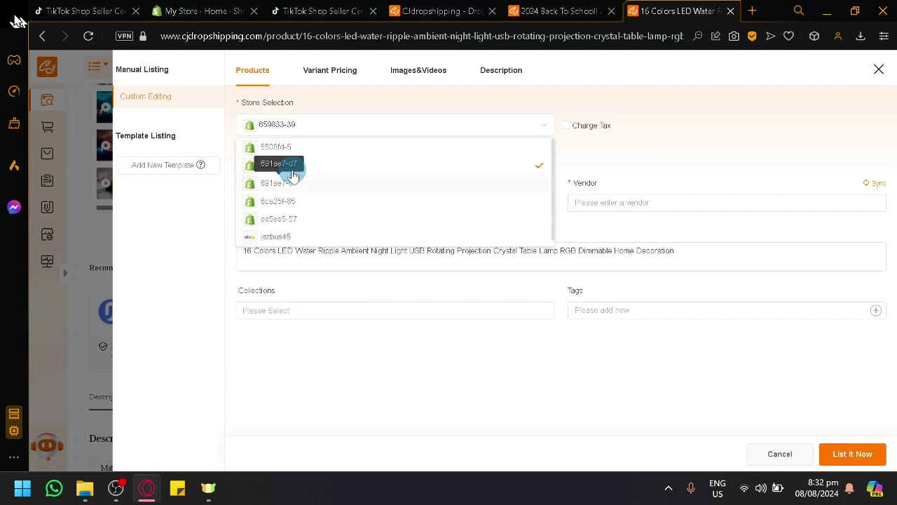
{"action": "left_click", "coordinate": [292, 392]}
{"action": "left_click", "coordinate": [386, 223]}
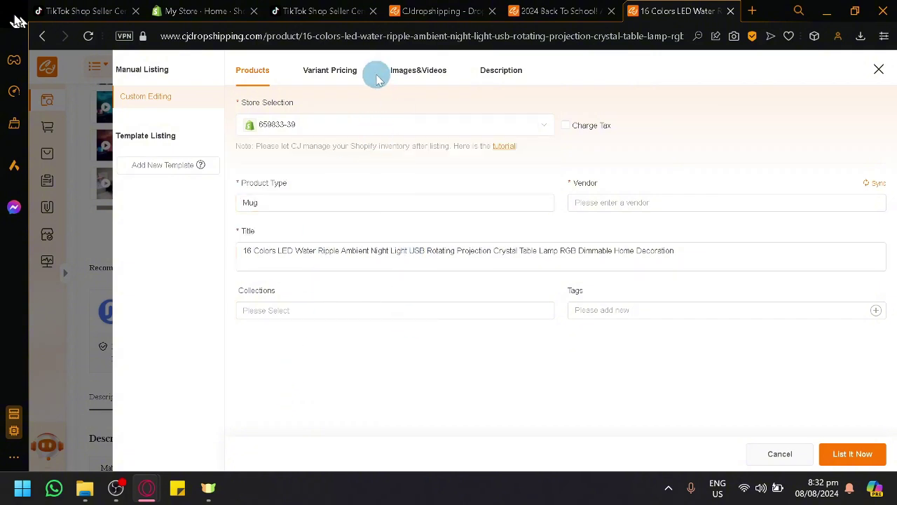
Apply the recommended listing price to the lamp variant and check its selling price in PHP
{"action": "left_click", "coordinate": [331, 68]}
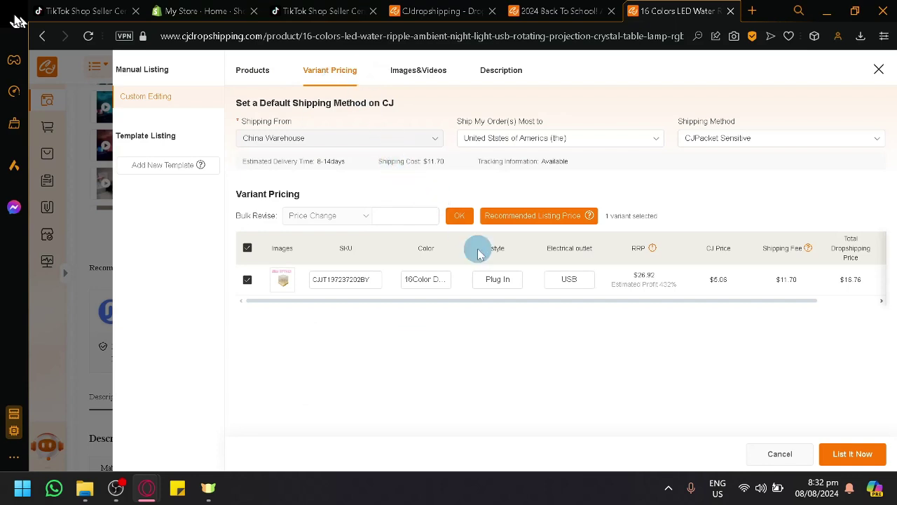
{"action": "left_click", "coordinate": [555, 215]}
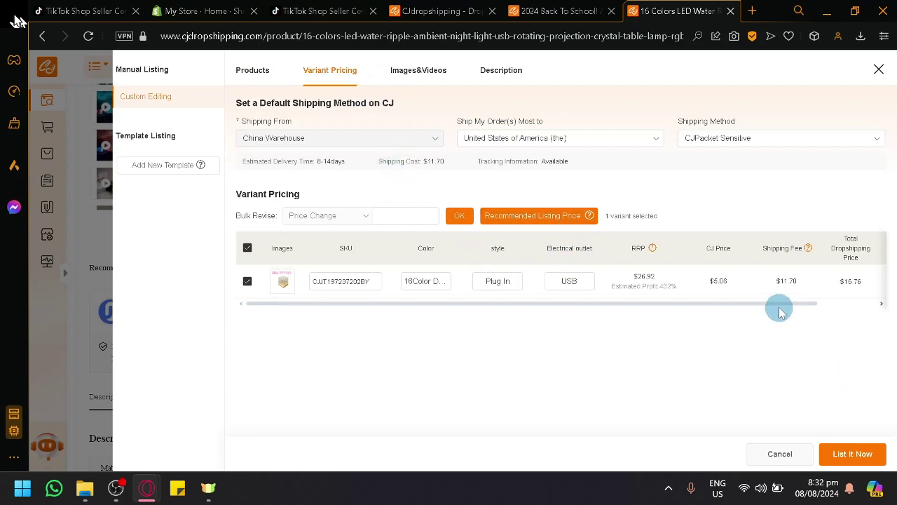
{"action": "left_click_drag", "start_coordinate": [781, 305], "coordinate": [839, 304]}
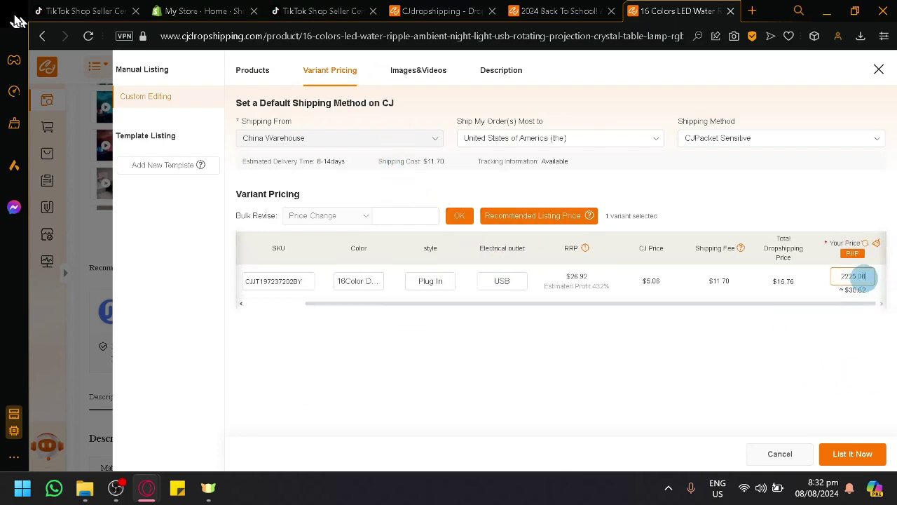
{"action": "double_click", "coordinate": [853, 276]}
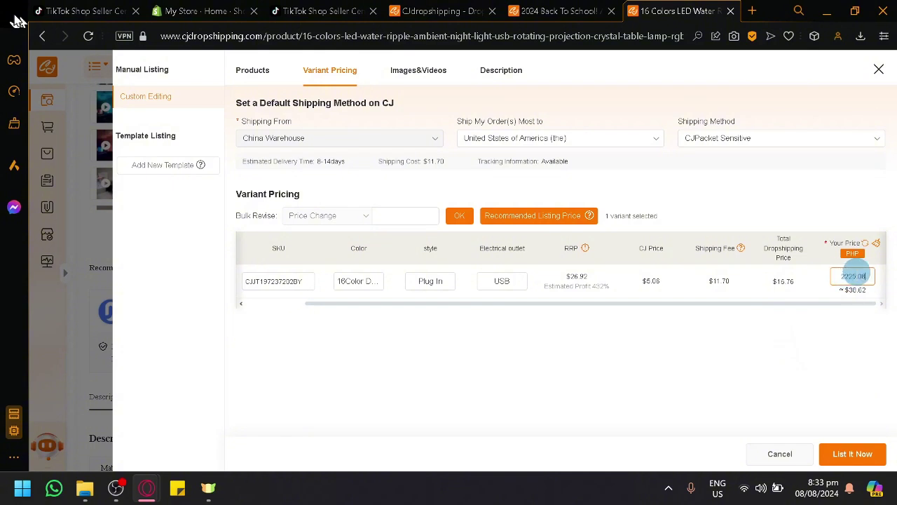
Review the lamp listing's images and description, placing the cursor on the blank line above Product Information
{"action": "left_click", "coordinate": [406, 73]}
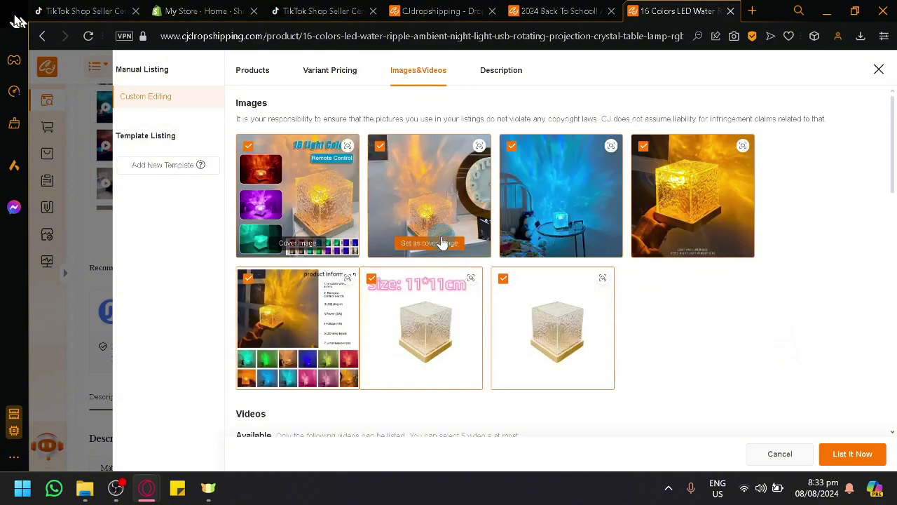
{"action": "mouse_move", "coordinate": [545, 171]}
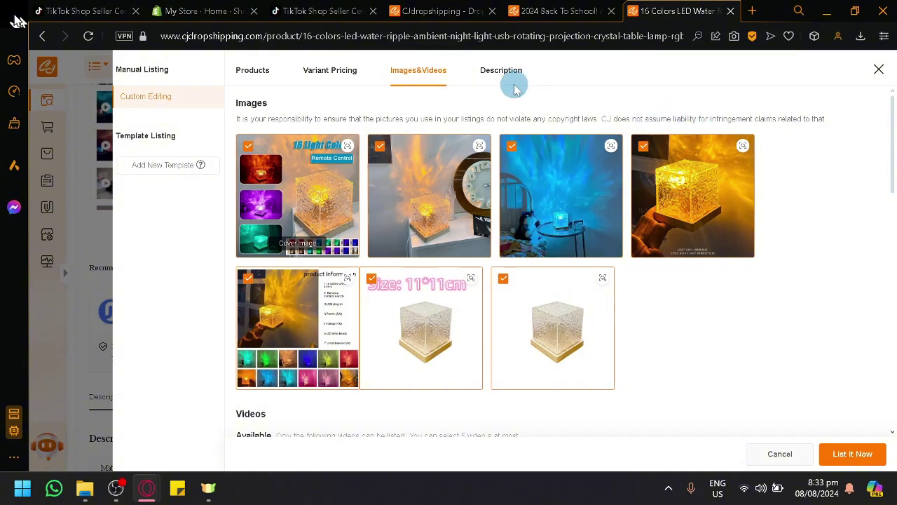
{"action": "left_click", "coordinate": [498, 69]}
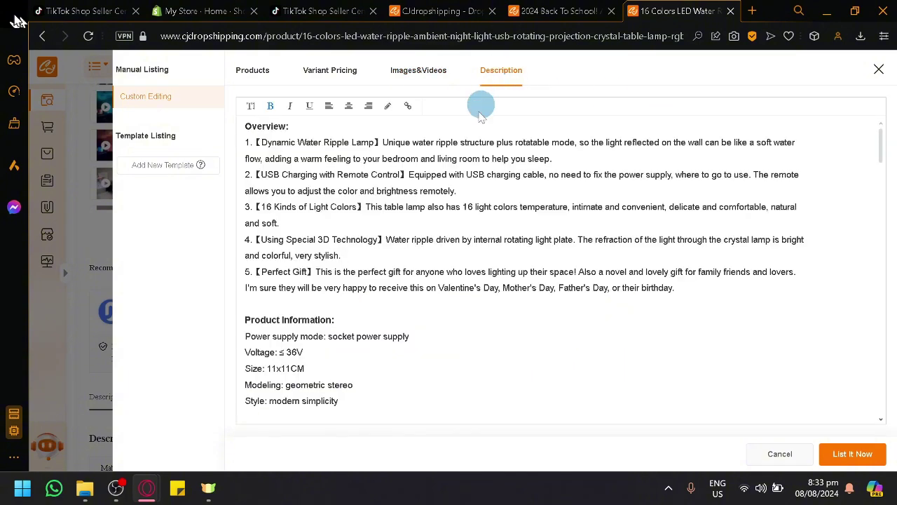
{"action": "left_click", "coordinate": [451, 299]}
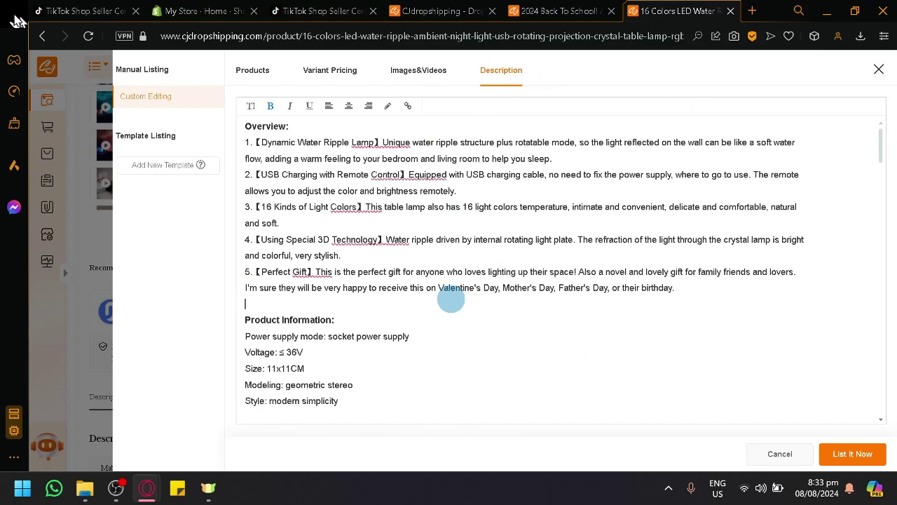
Review the remaining text and images of the lamp listing's description and close the listing editor without publishing
{"action": "left_click_drag", "start_coordinate": [451, 300], "coordinate": [301, 191]}
{"action": "scroll", "coordinate": [436, 295], "scroll_direction": "down", "scroll_amount": 10}
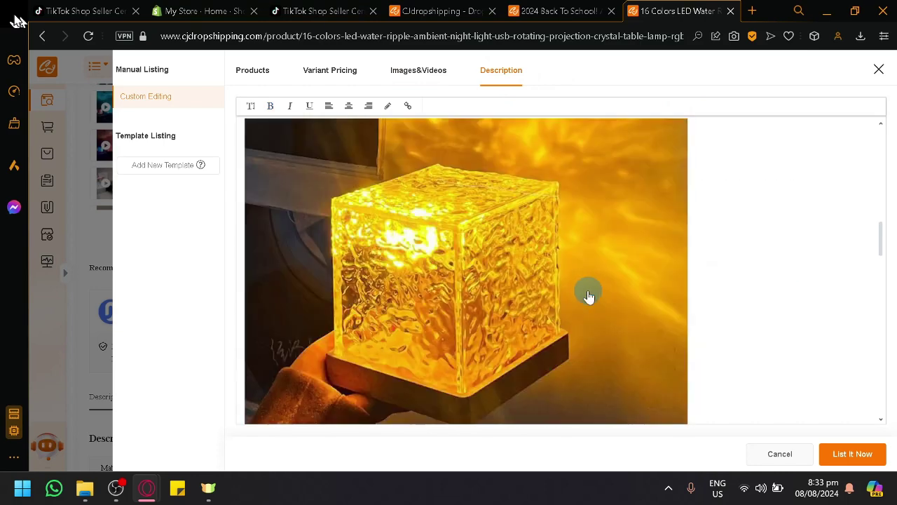
{"action": "scroll", "coordinate": [550, 279], "scroll_direction": "up", "scroll_amount": 3}
{"action": "scroll", "coordinate": [707, 294], "scroll_direction": "down", "scroll_amount": 10}
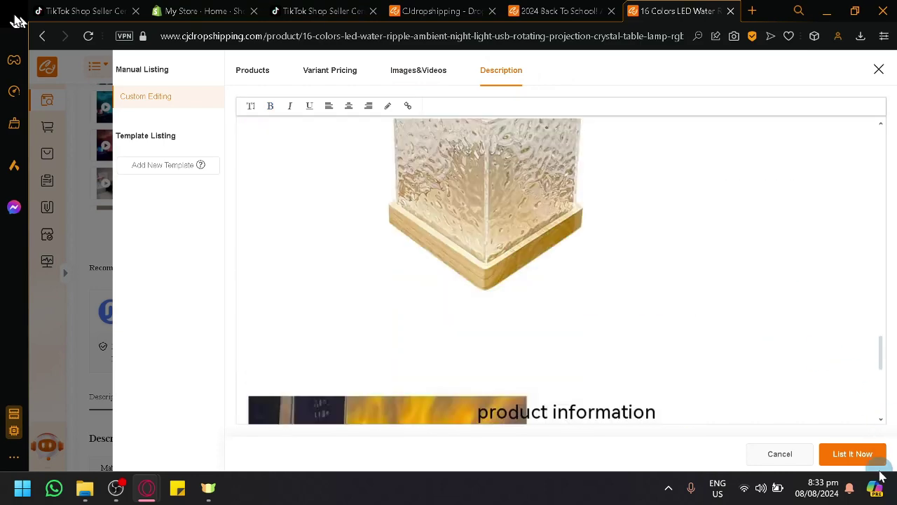
{"action": "scroll", "coordinate": [721, 335], "scroll_direction": "up", "scroll_amount": 5}
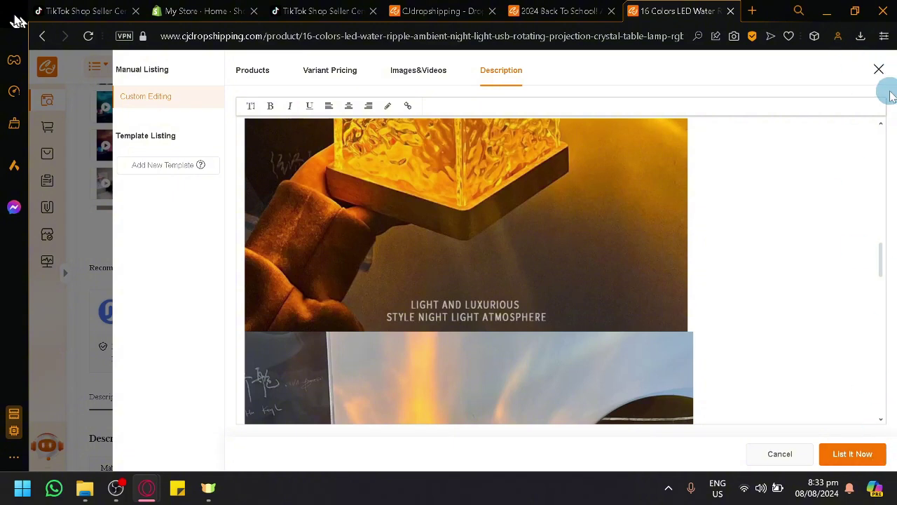
{"action": "left_click", "coordinate": [880, 68]}
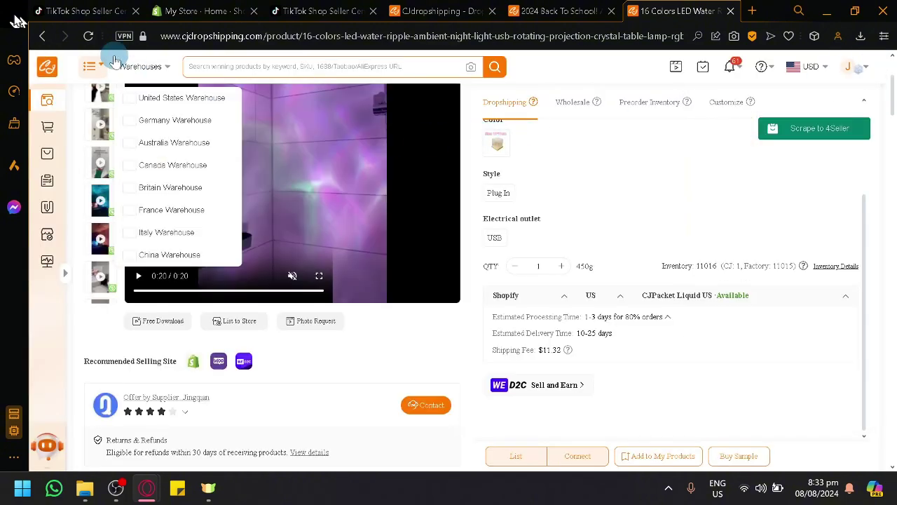
Go to the CJdropshipping home page and dismiss the assistant's welcome dialog
{"action": "left_click", "coordinate": [42, 102]}
{"action": "scroll", "coordinate": [265, 254], "scroll_direction": "down", "scroll_amount": 2}
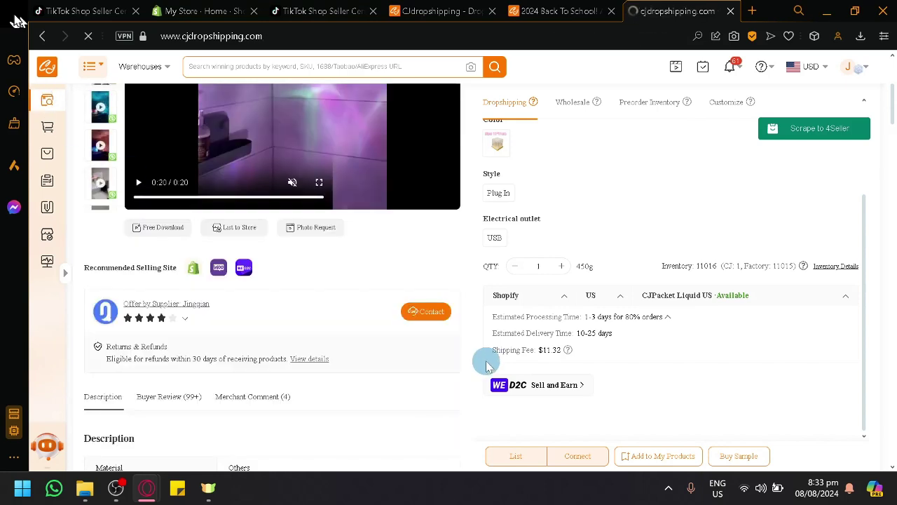
{"action": "scroll", "coordinate": [484, 357], "scroll_direction": "down", "scroll_amount": 10}
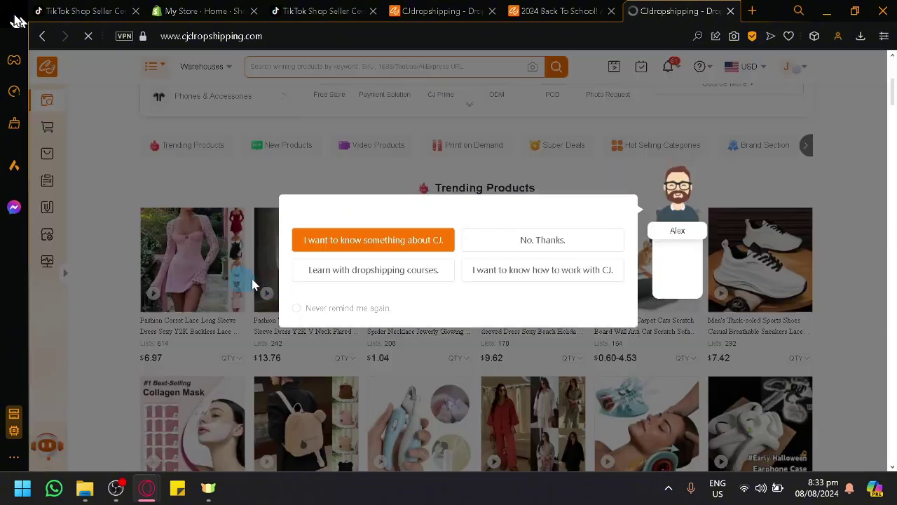
{"action": "left_click", "coordinate": [385, 272]}
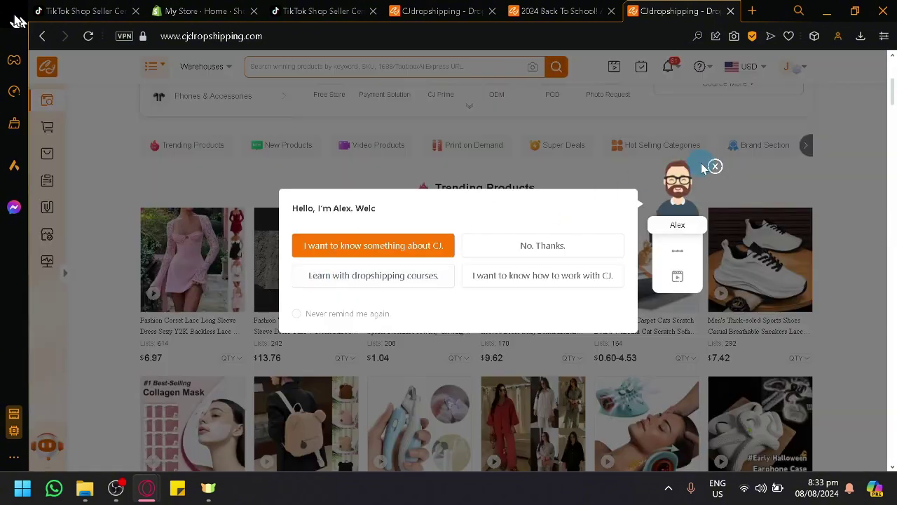
{"action": "left_click", "coordinate": [714, 168]}
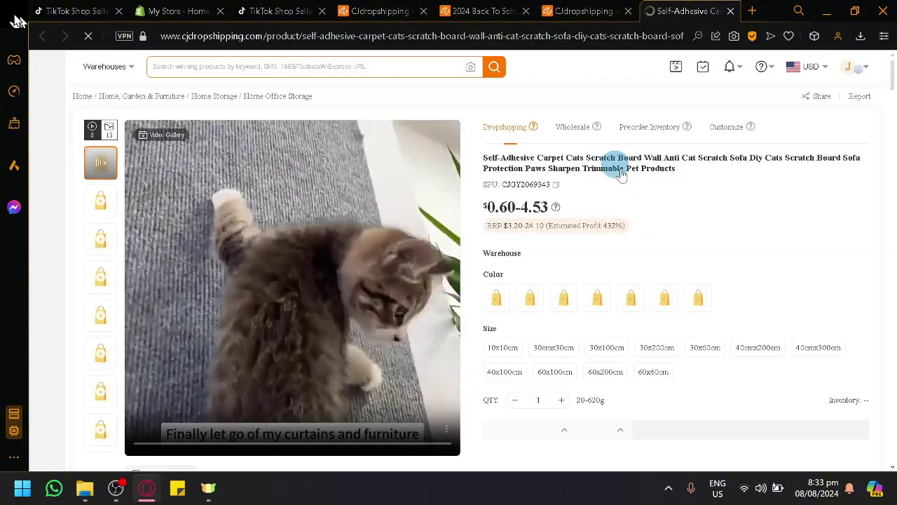
Close the cat scratch board product page and browse the New Products section of the CJdropshipping home page
{"action": "left_click", "coordinate": [730, 11]}
{"action": "scroll", "coordinate": [500, 260], "scroll_direction": "down", "scroll_amount": 7}
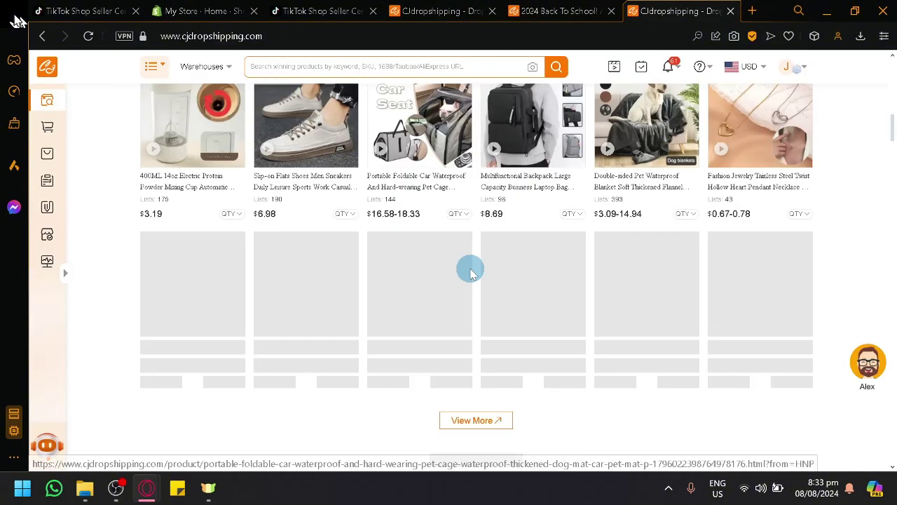
{"action": "scroll", "coordinate": [471, 270], "scroll_direction": "up", "scroll_amount": 2}
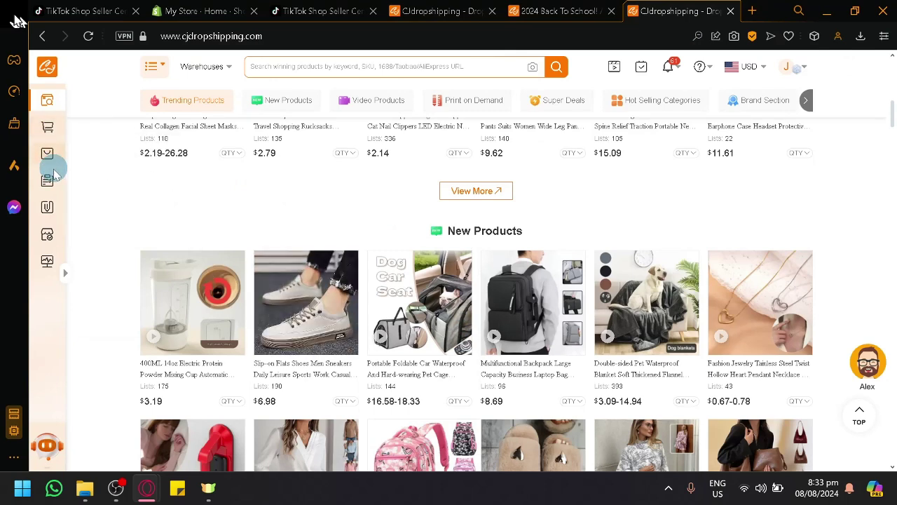
Switch to the TikTok Shop Seller Center homepage
{"action": "mouse_move", "coordinate": [56, 231]}
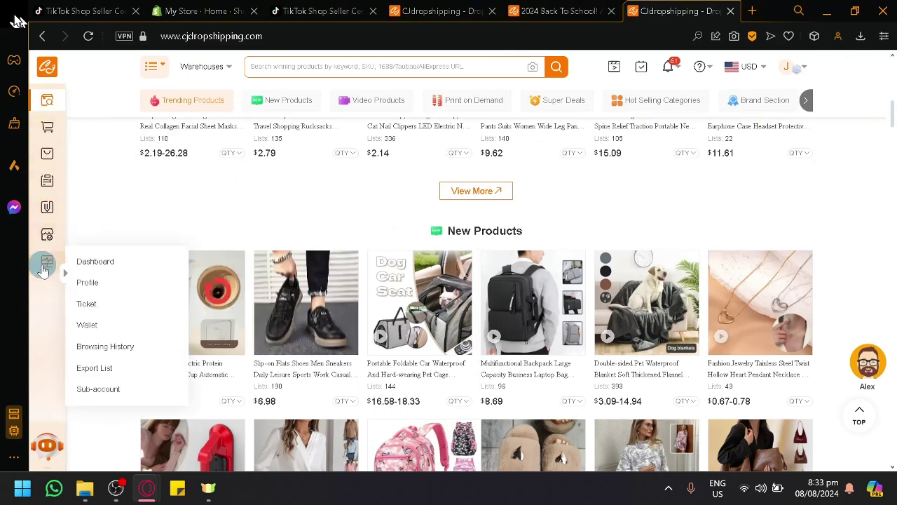
{"action": "mouse_move", "coordinate": [49, 247]}
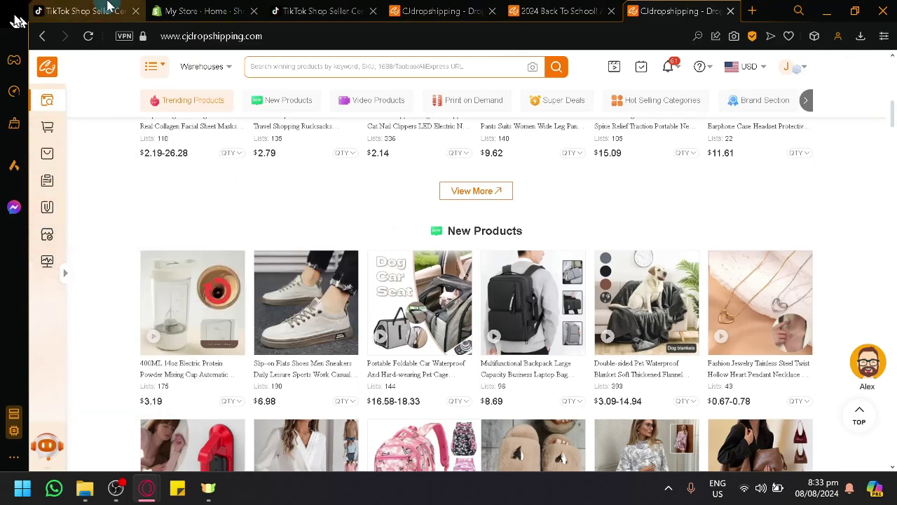
{"action": "left_click", "coordinate": [105, 10]}
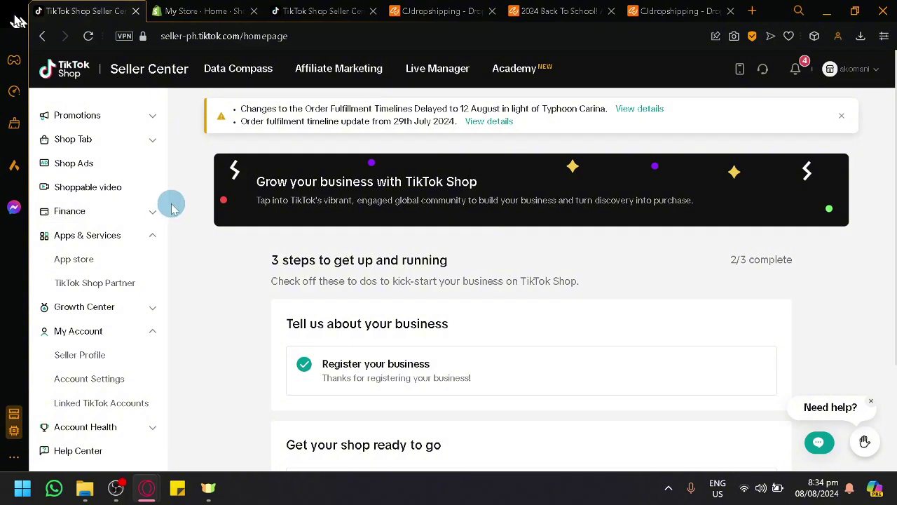